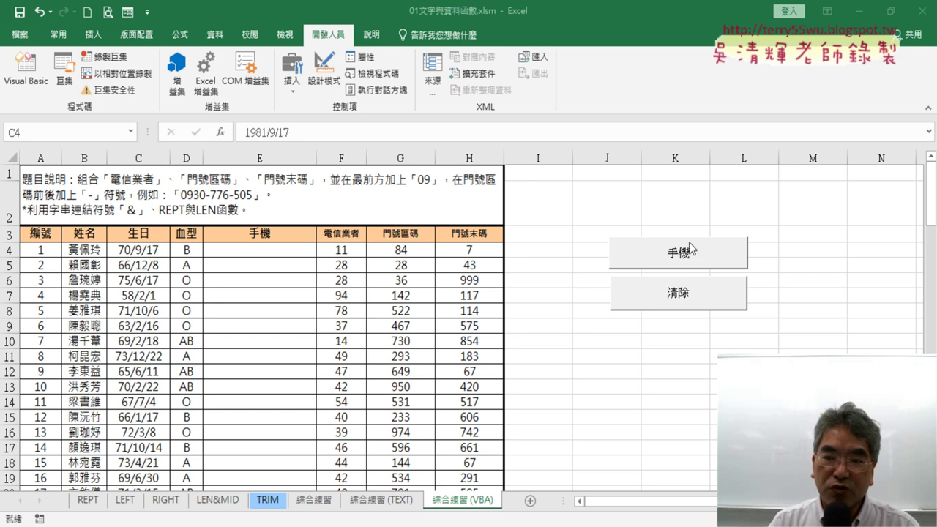
Test the 手機 fill and 清除 clear buttons on column E, then view their macro code
{"action": "left_click", "coordinate": [692, 258]}
{"action": "left_click", "coordinate": [690, 292]}
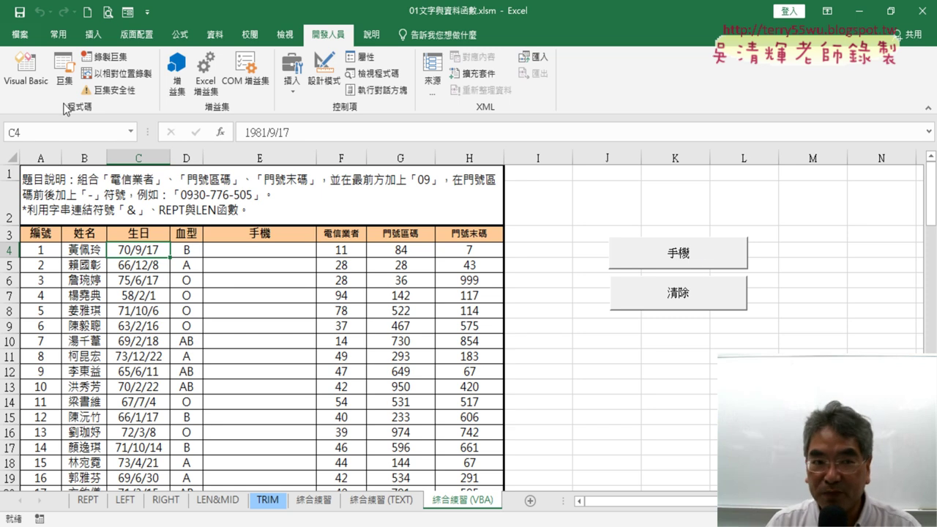
{"action": "left_click", "coordinate": [25, 73]}
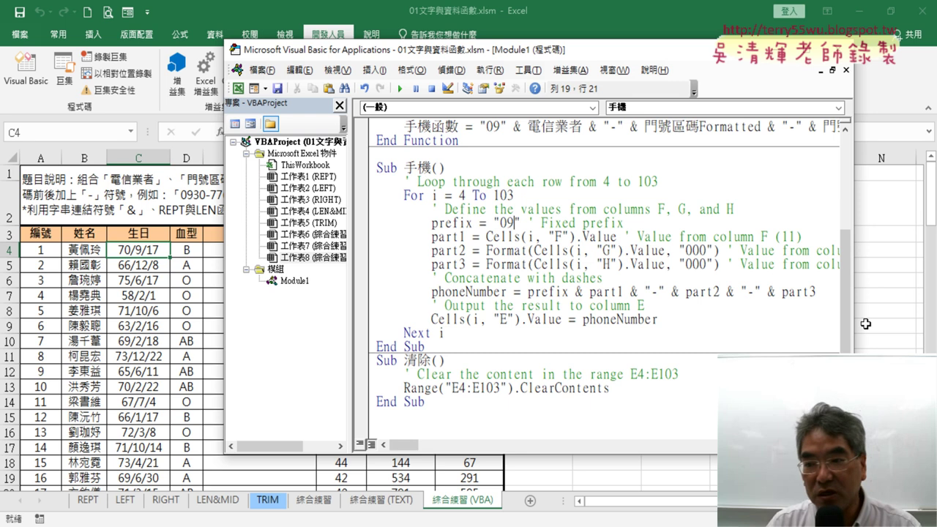
Narrow the VBA editor and link the buttons to Sub 手機 and Sub 清除 with red annotations, then clear them
{"action": "left_click_drag", "start_coordinate": [854, 326], "coordinate": [570, 317]}
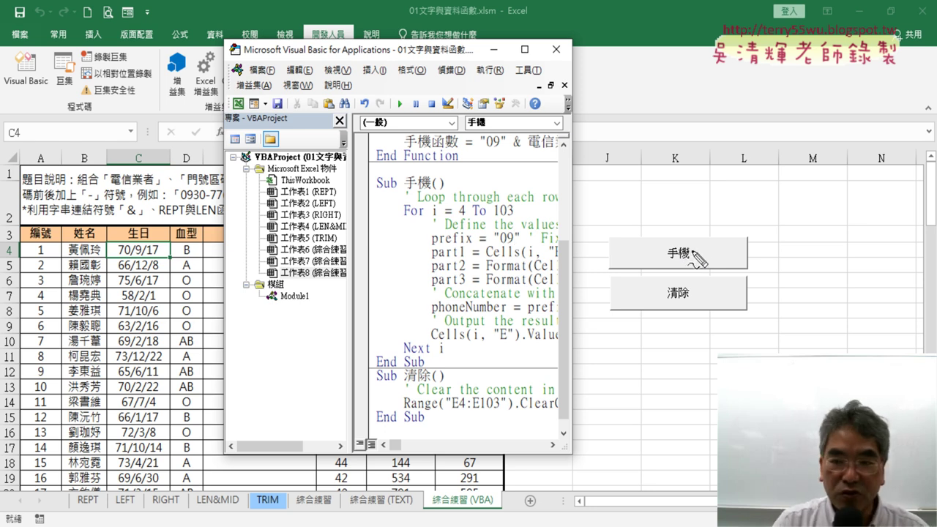
{"action": "mouse_move", "coordinate": [673, 235]}
{"action": "left_mouse_down"}
{"action": "mouse_move", "coordinate": [466, 178]}
{"action": "mouse_move", "coordinate": [467, 192]}
{"action": "left_mouse_up"}
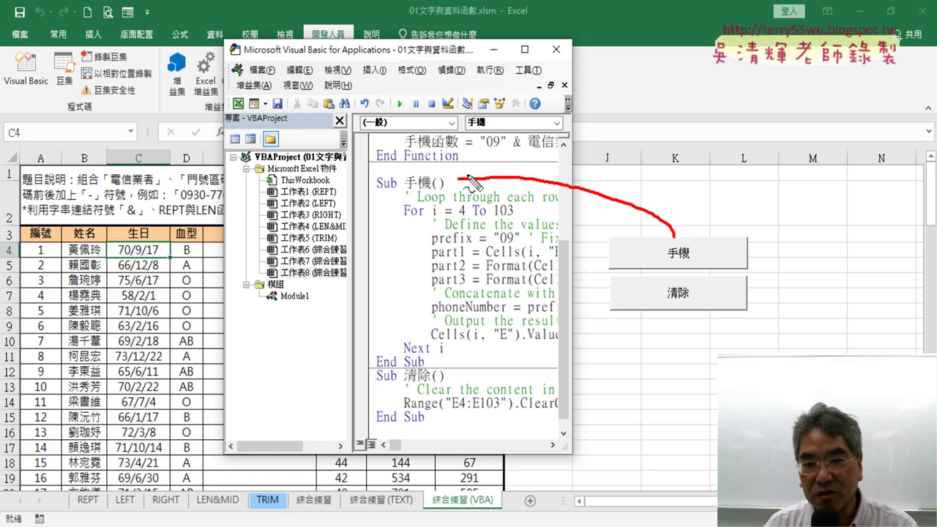
{"action": "mouse_move", "coordinate": [667, 298]}
{"action": "left_mouse_down"}
{"action": "mouse_move", "coordinate": [686, 297]}
{"action": "mouse_move", "coordinate": [447, 371]}
{"action": "mouse_move", "coordinate": [478, 384]}
{"action": "left_mouse_up"}
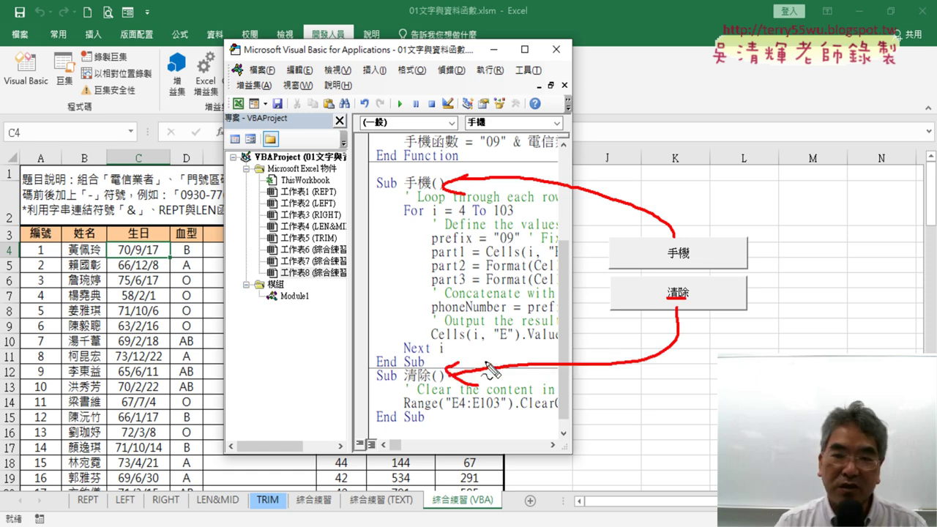
{"action": "left_click_drag", "start_coordinate": [399, 193], "coordinate": [373, 191]}
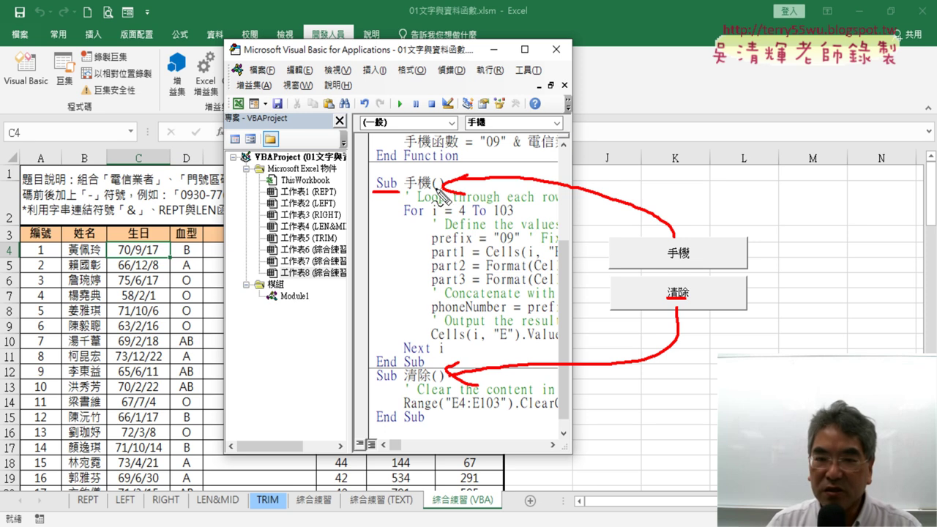
{"action": "mouse_move", "coordinate": [71, 93]}
{"action": "left_mouse_down"}
{"action": "mouse_move", "coordinate": [55, 93]}
{"action": "mouse_move", "coordinate": [73, 94]}
{"action": "left_mouse_up"}
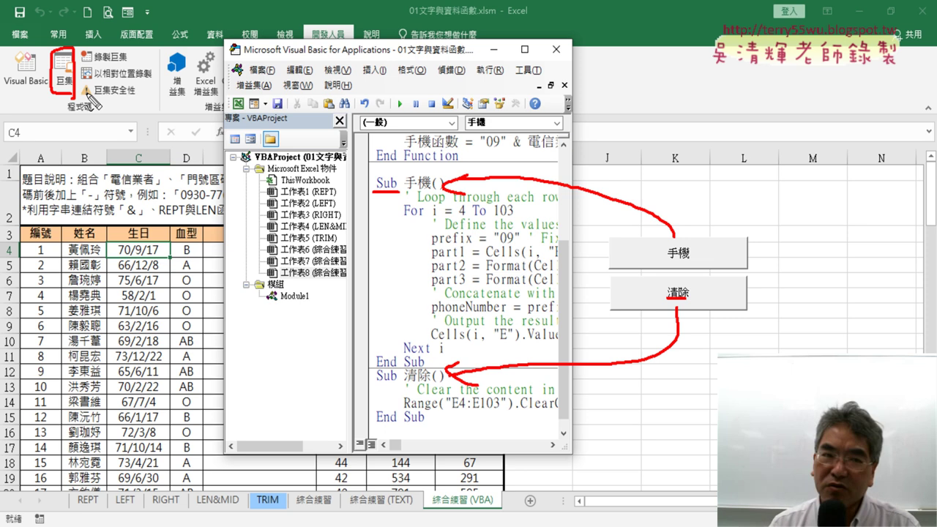
{"action": "key", "text": "Escape"}
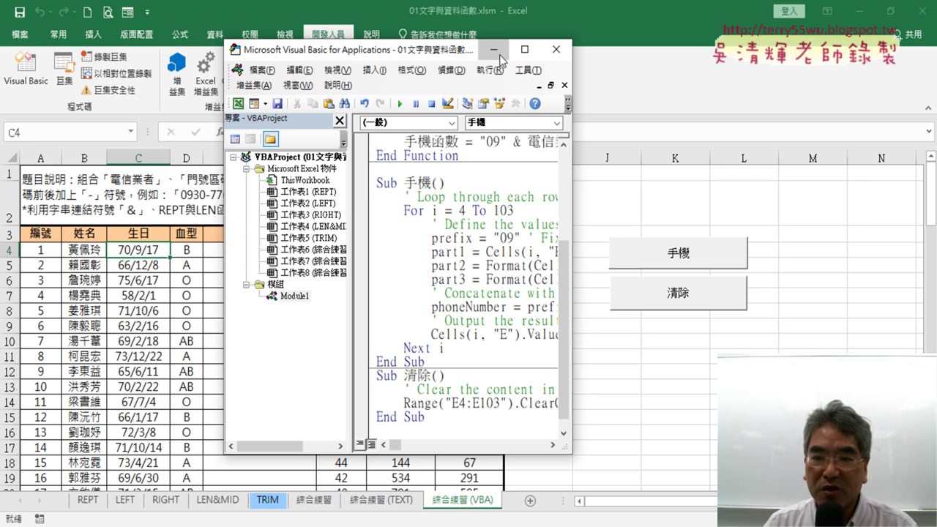
Close the macro code and retest filling and clearing the phone numbers in column E
{"action": "left_click", "coordinate": [556, 49]}
{"action": "left_click", "coordinate": [680, 255]}
{"action": "left_click", "coordinate": [678, 293]}
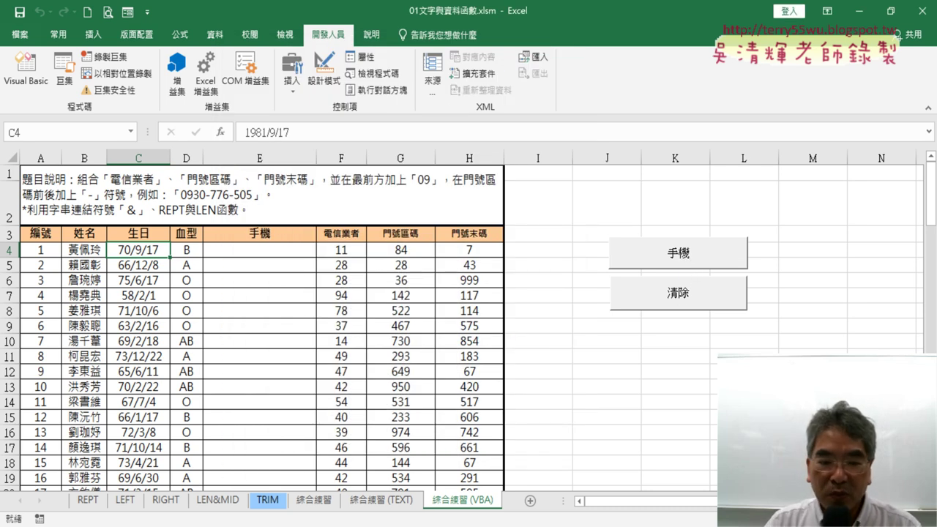
Switch to the 01_文字與資料函數程式碼 notes, scroll to 2.以下為副程式Sub版本, and select VBA的SUB程式
{"action": "key", "text": "alt+Tab"}
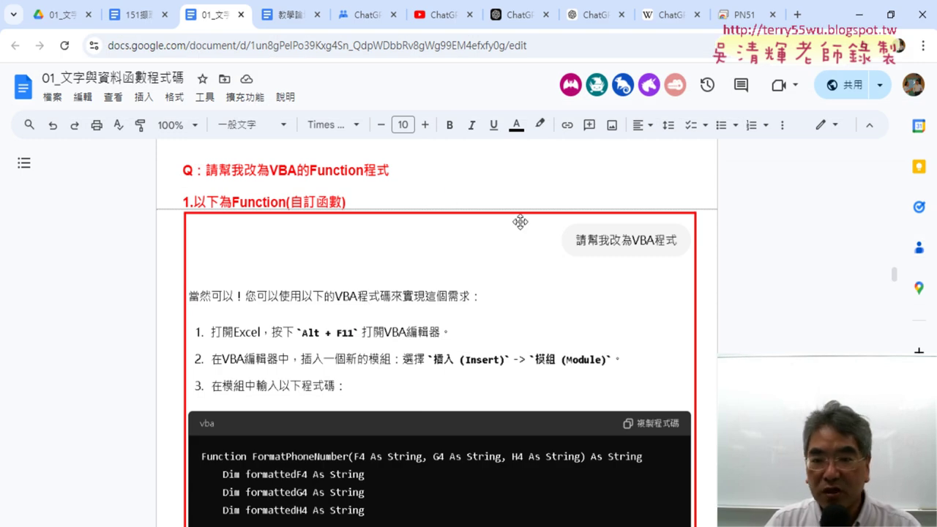
{"action": "mouse_move", "coordinate": [892, 276]}
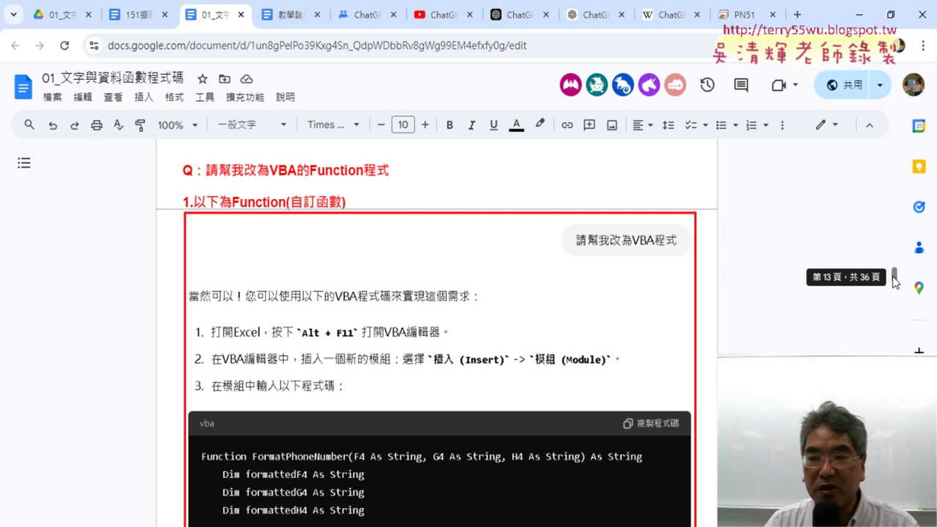
{"action": "left_click_drag", "start_coordinate": [893, 278], "coordinate": [851, 282]}
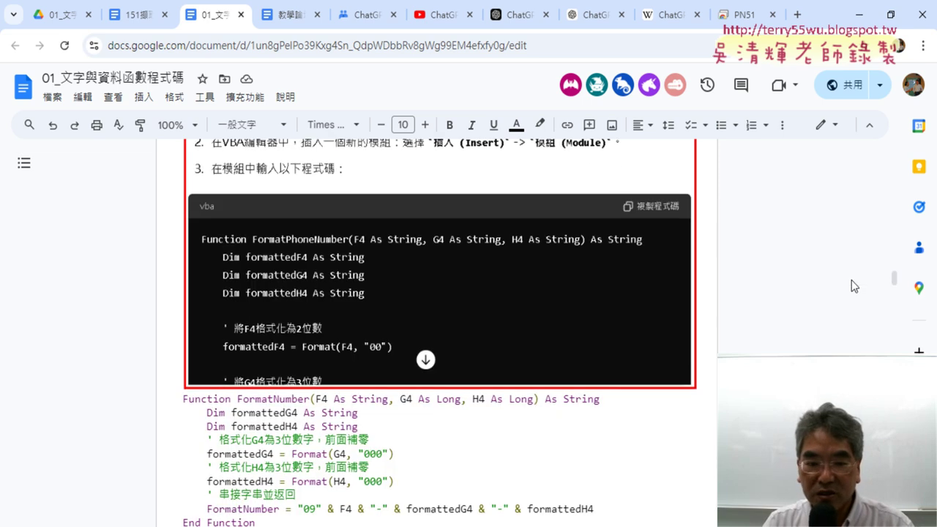
{"action": "scroll", "coordinate": [457, 266], "scroll_direction": "down", "scroll_amount": 2}
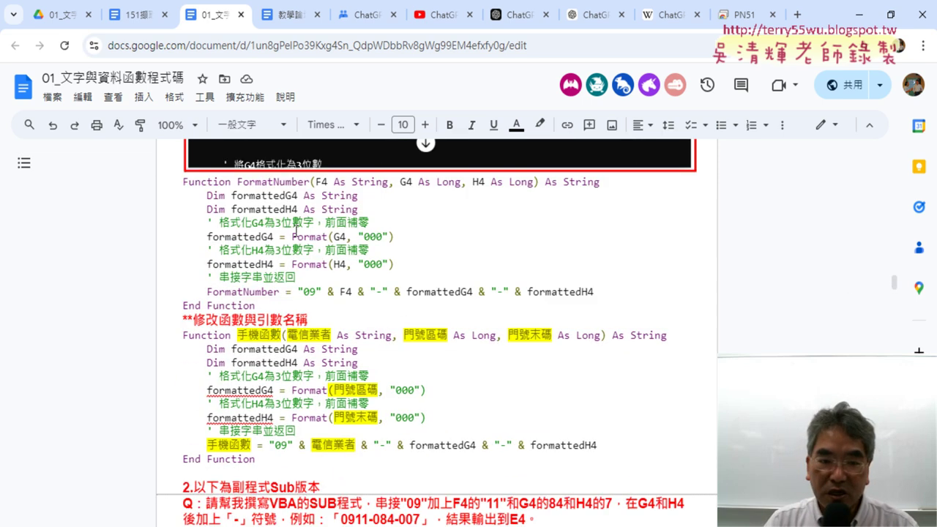
{"action": "scroll", "coordinate": [295, 233], "scroll_direction": "down", "scroll_amount": 2}
{"action": "scroll", "coordinate": [278, 228], "scroll_direction": "down", "scroll_amount": 2}
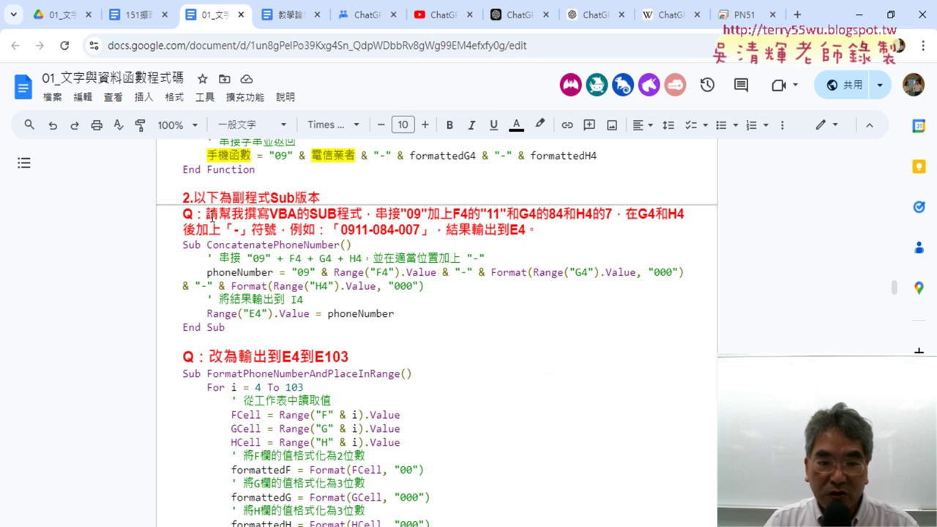
{"action": "left_click_drag", "start_coordinate": [207, 216], "coordinate": [338, 217]}
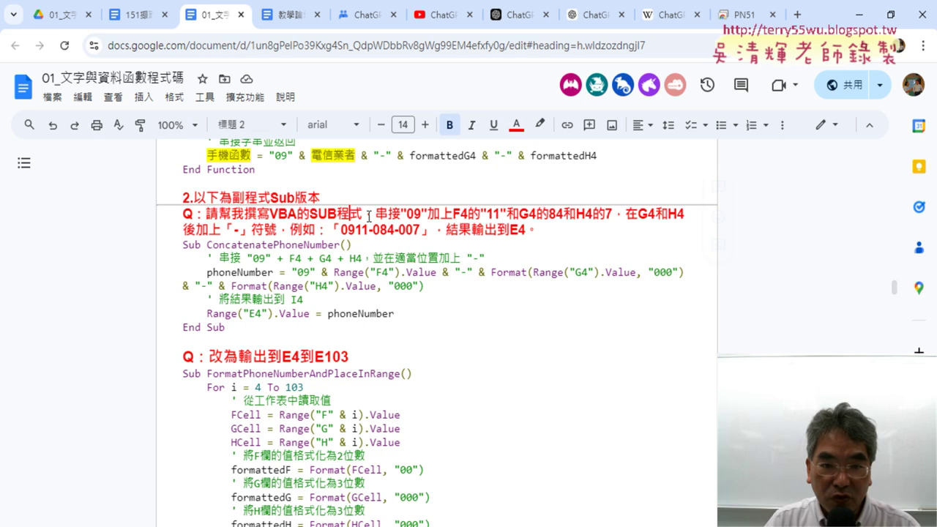
{"action": "left_click_drag", "start_coordinate": [362, 216], "coordinate": [270, 217]}
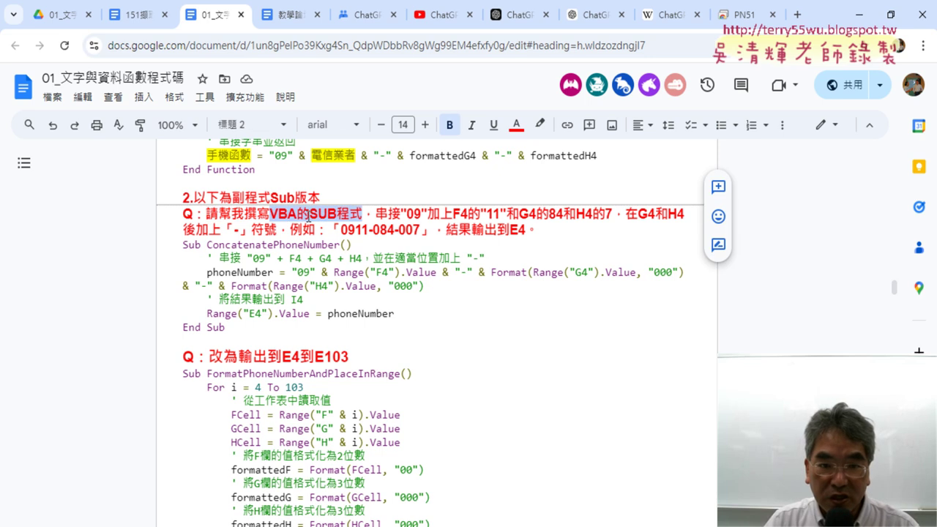
Highlight the selected phrase VBA的SUB程式 in yellow
{"action": "left_click", "coordinate": [539, 124]}
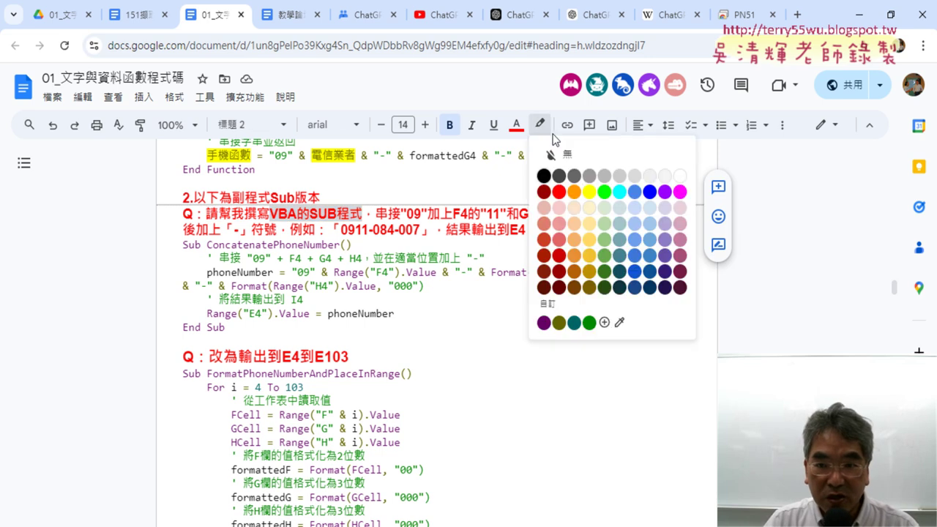
{"action": "left_click", "coordinate": [591, 194]}
{"action": "left_click", "coordinate": [324, 215]}
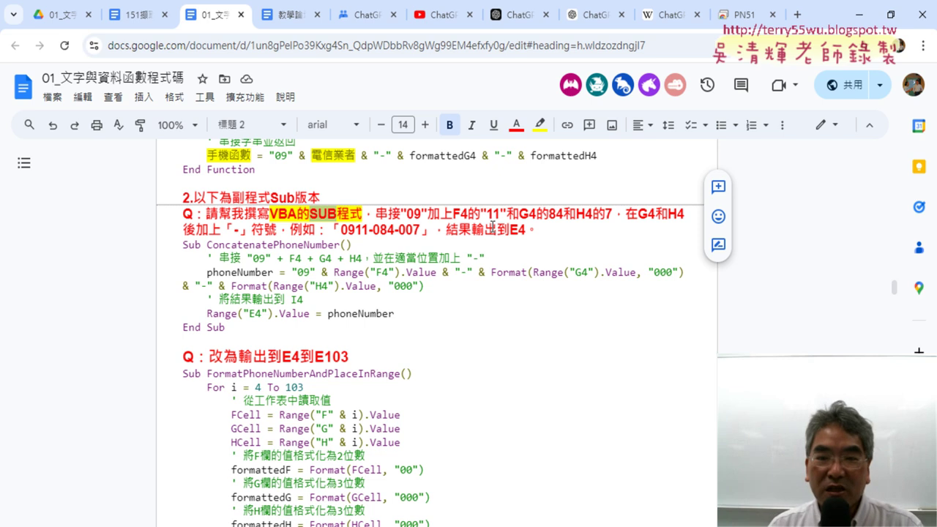
Select the phrase 結果輸出到E4 in the question and highlight it in yellow
{"action": "left_click_drag", "start_coordinate": [374, 214], "coordinate": [617, 230]}
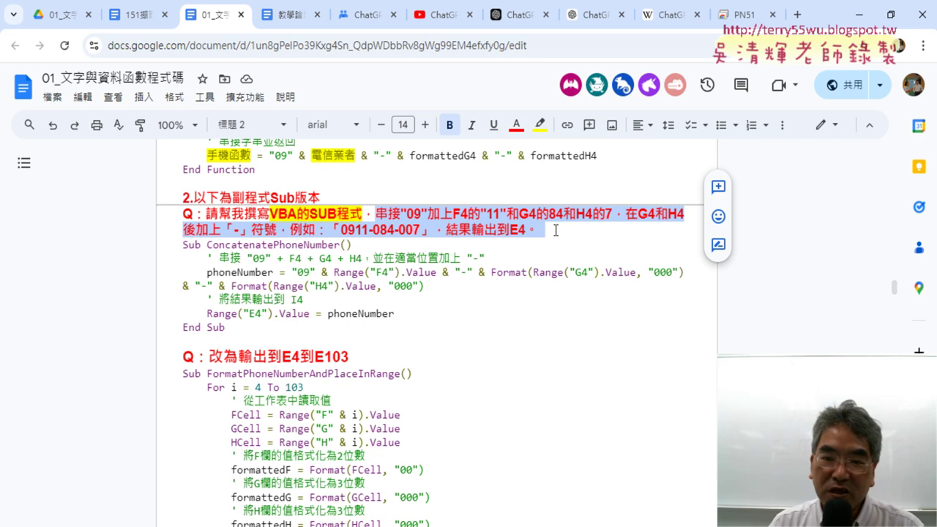
{"action": "left_click_drag", "start_coordinate": [446, 230], "coordinate": [524, 234]}
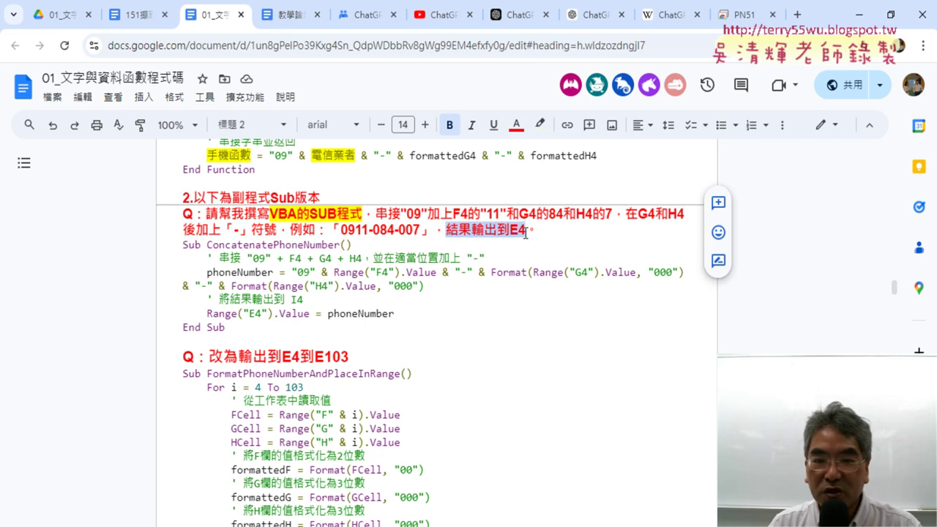
{"action": "left_click", "coordinate": [540, 124]}
{"action": "left_click", "coordinate": [592, 192]}
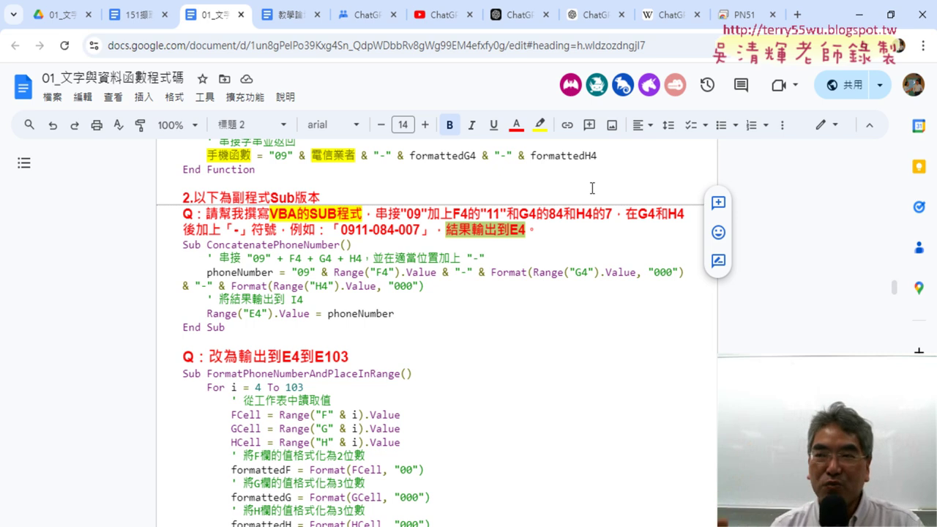
{"action": "left_click", "coordinate": [521, 229]}
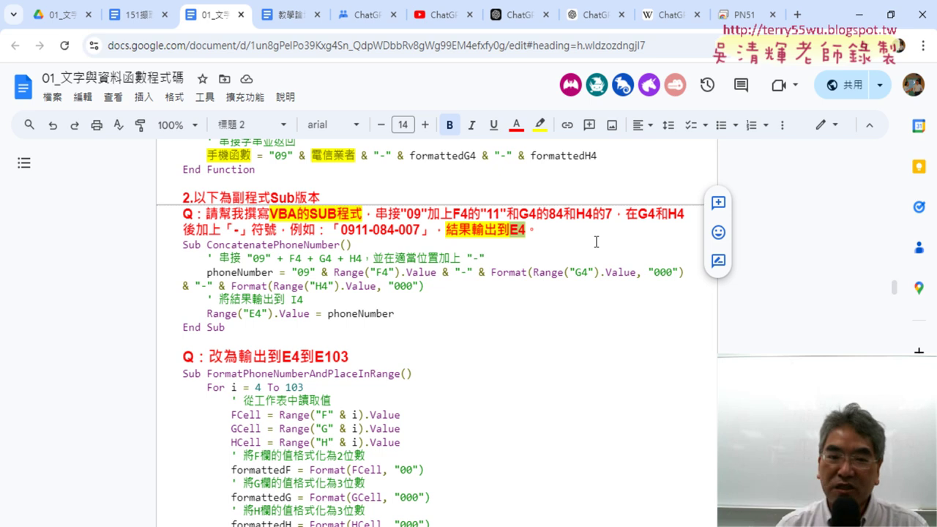
{"action": "scroll", "coordinate": [449, 302], "scroll_direction": "down", "scroll_amount": 2}
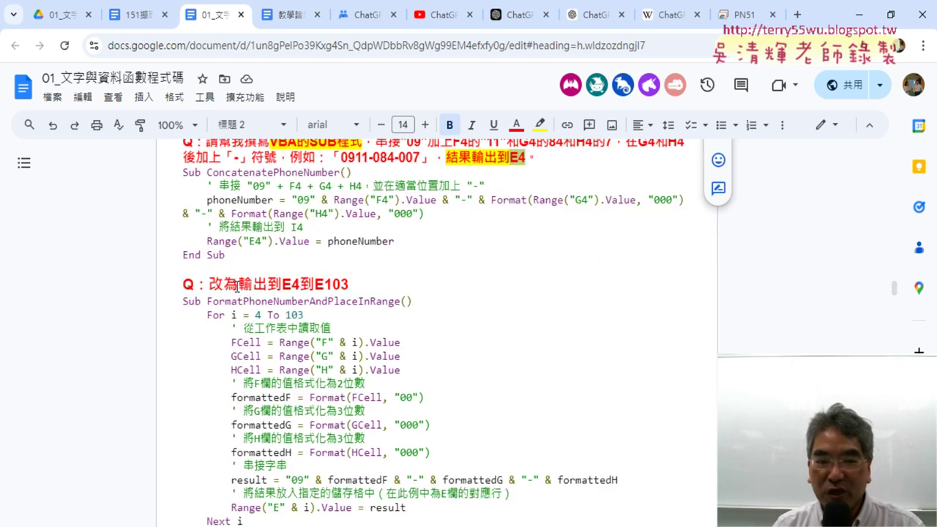
{"action": "mouse_move", "coordinate": [281, 284]}
{"action": "left_mouse_down"}
{"action": "mouse_move", "coordinate": [353, 284]}
{"action": "mouse_move", "coordinate": [315, 284]}
{"action": "left_mouse_up"}
{"action": "left_click", "coordinate": [292, 285]}
{"action": "left_click", "coordinate": [305, 284]}
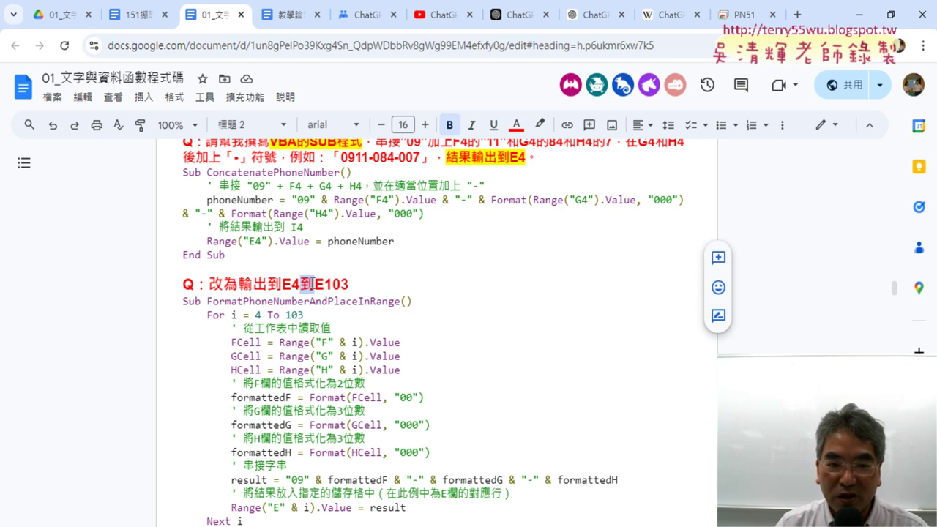
{"action": "type", "text": ":"}
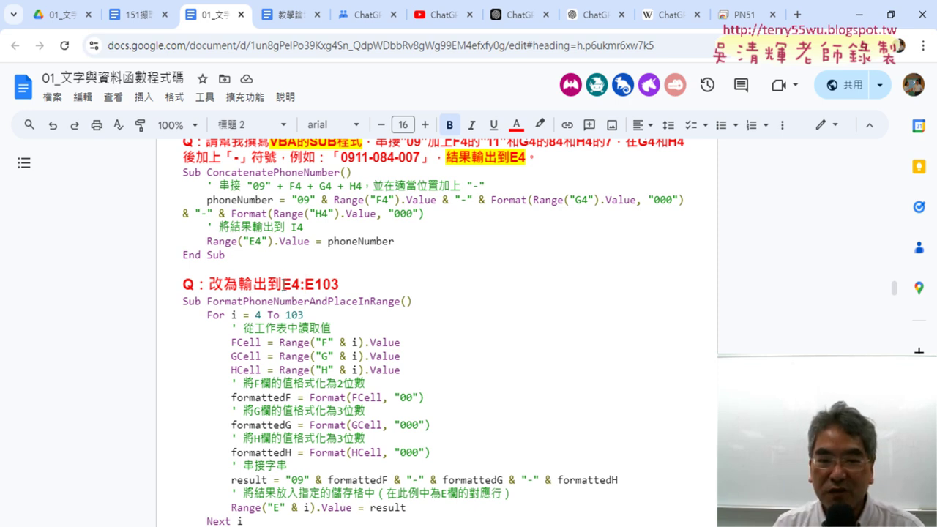
{"action": "left_click_drag", "start_coordinate": [284, 285], "coordinate": [339, 285]}
{"action": "left_click", "coordinate": [540, 124]}
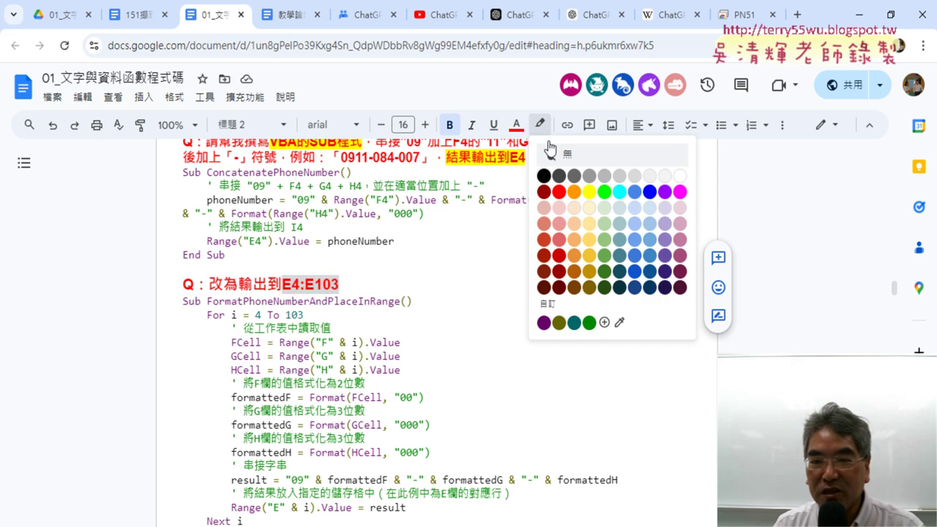
{"action": "left_click", "coordinate": [589, 191]}
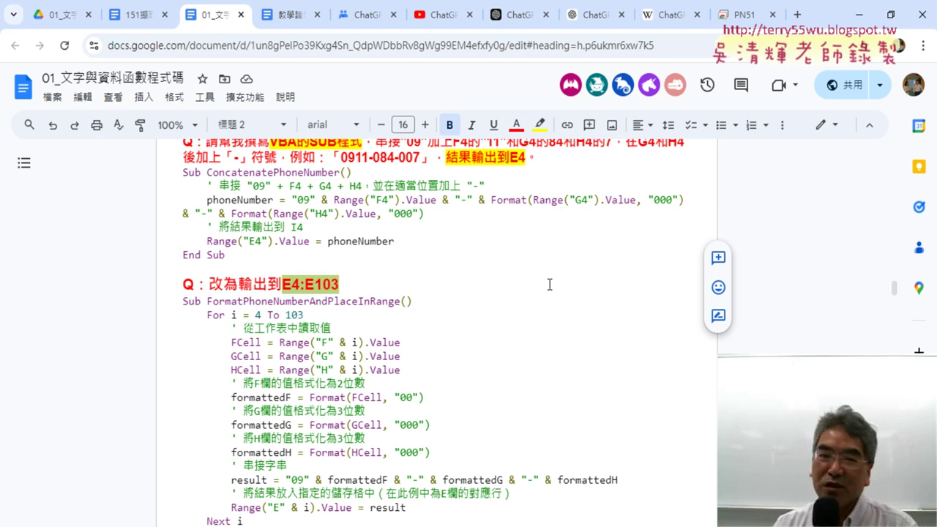
{"action": "scroll", "coordinate": [506, 354], "scroll_direction": "down", "scroll_amount": 1}
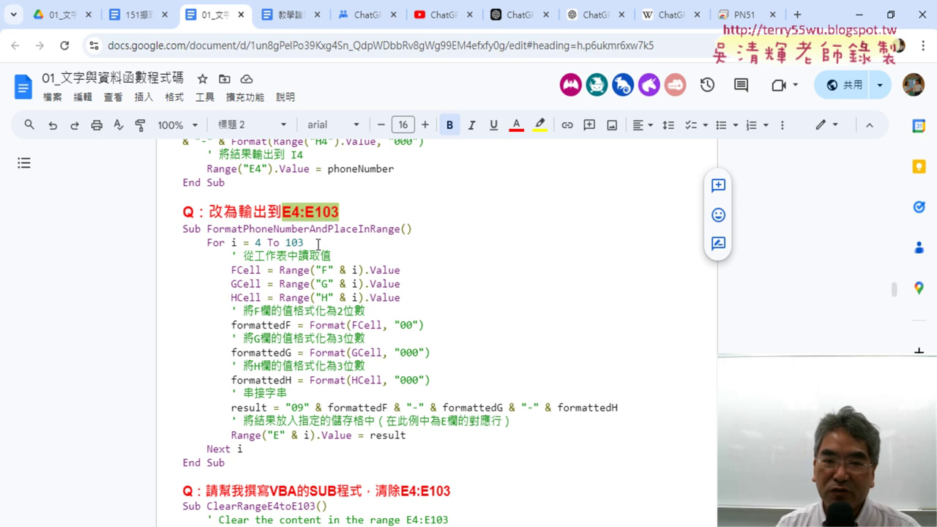
{"action": "left_click_drag", "start_coordinate": [209, 228], "coordinate": [399, 228]}
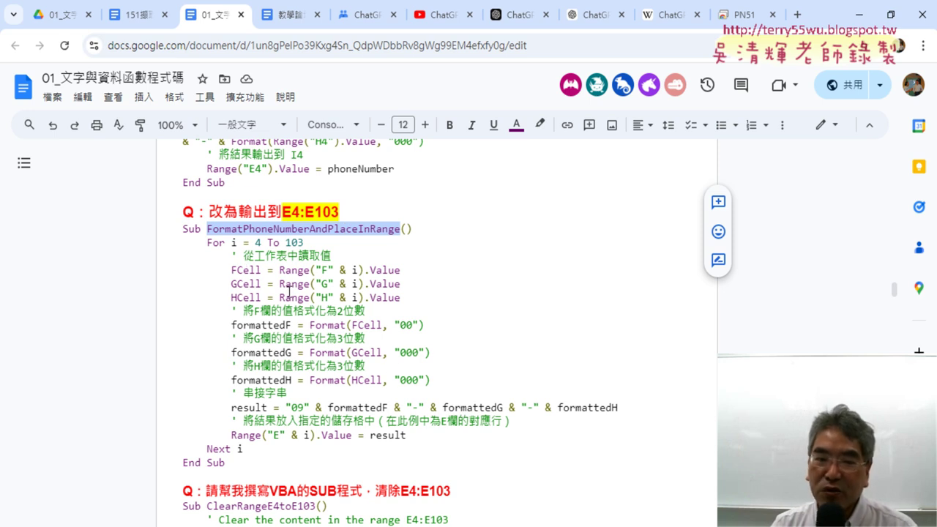
{"action": "left_click_drag", "start_coordinate": [207, 243], "coordinate": [303, 243]}
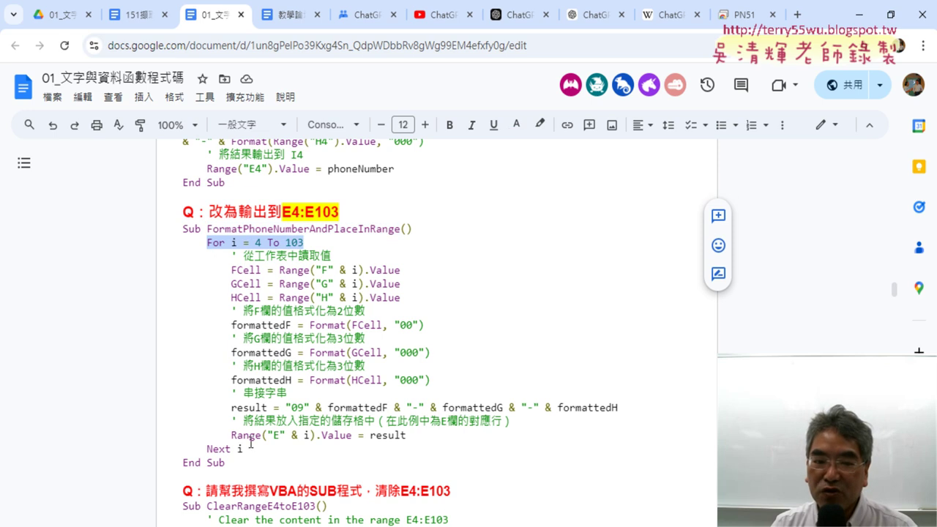
{"action": "left_click_drag", "start_coordinate": [208, 449], "coordinate": [249, 451]}
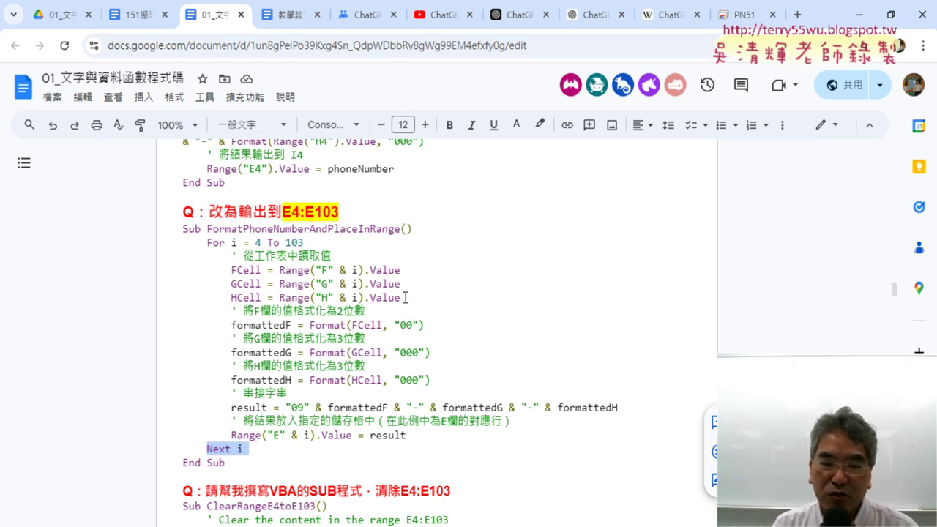
{"action": "left_click_drag", "start_coordinate": [404, 297], "coordinate": [287, 299]}
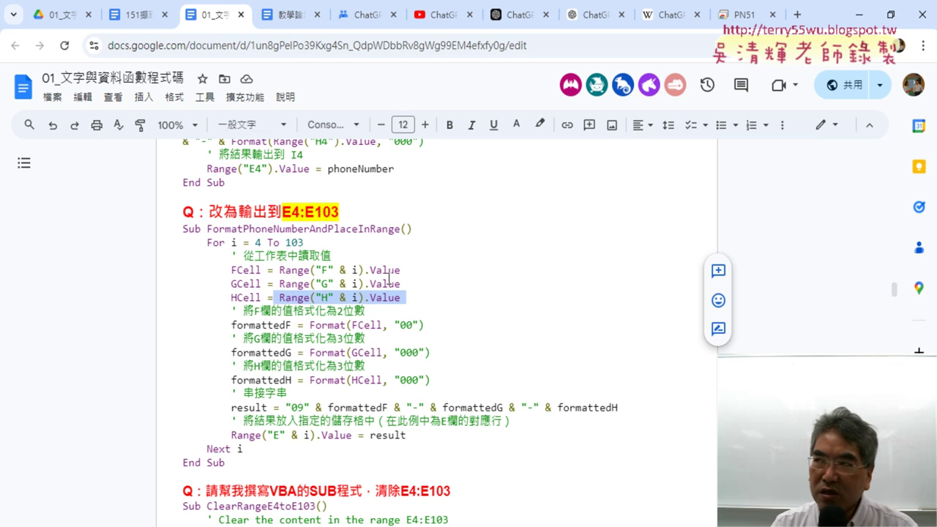
{"action": "left_click", "coordinate": [279, 270]}
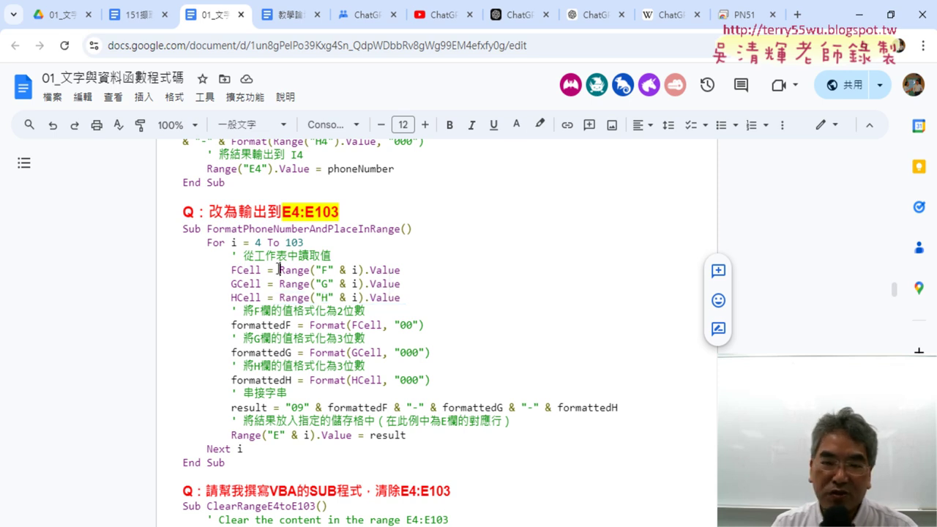
{"action": "left_click_drag", "start_coordinate": [267, 270], "coordinate": [273, 270]}
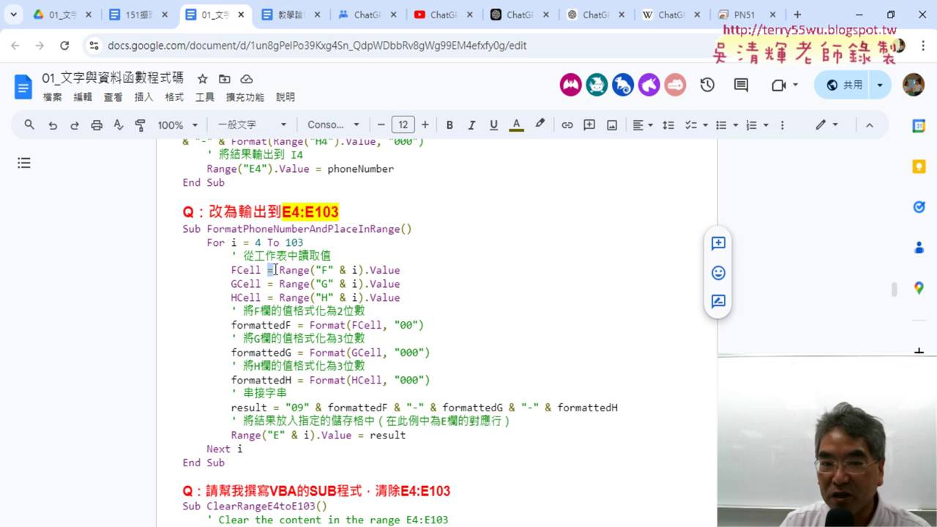
{"action": "left_click_drag", "start_coordinate": [279, 270], "coordinate": [401, 270]}
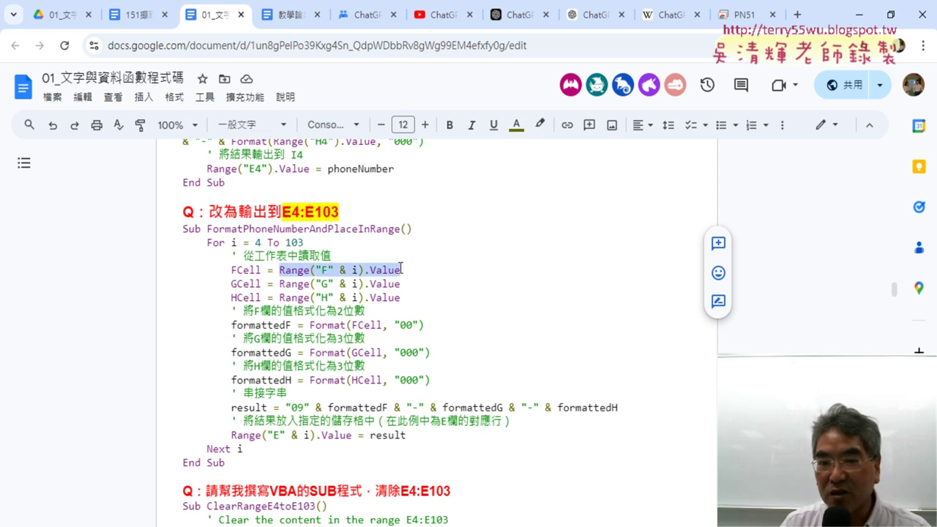
{"action": "double_click", "coordinate": [249, 271]}
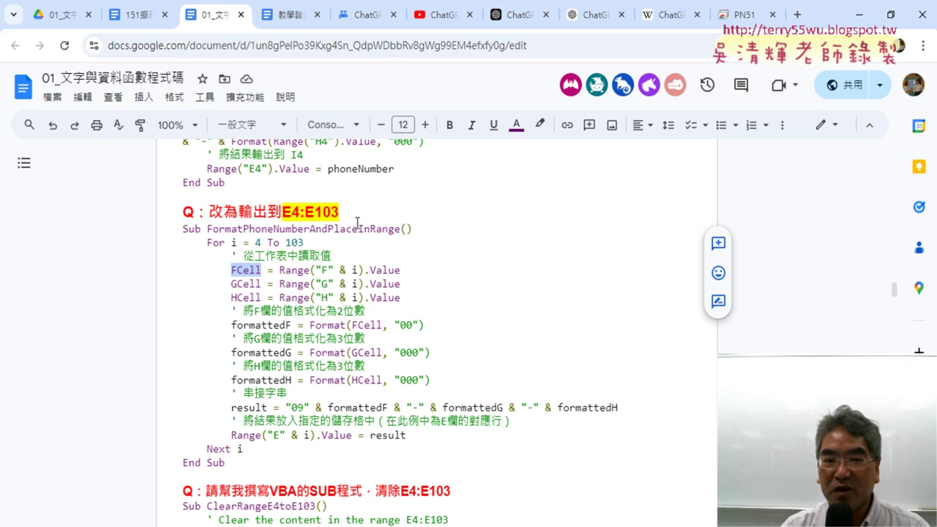
{"action": "left_click_drag", "start_coordinate": [411, 270], "coordinate": [285, 270]}
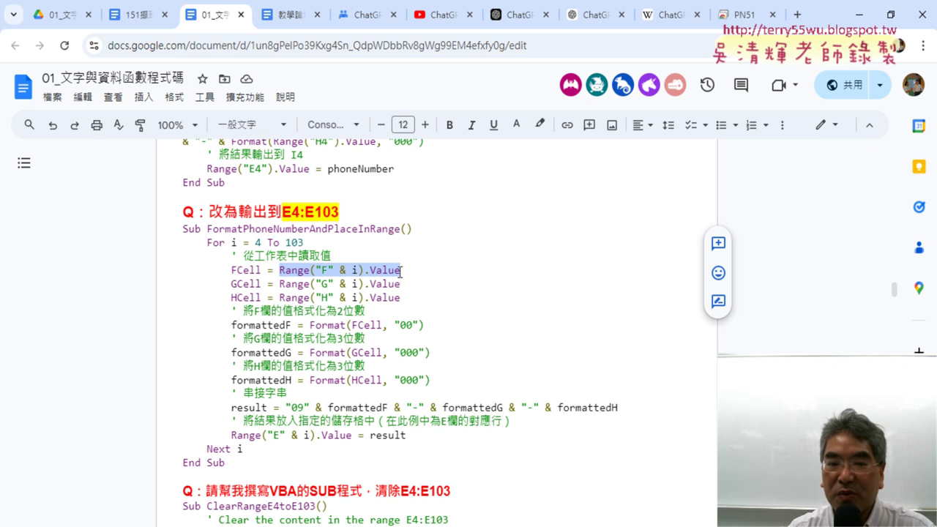
{"action": "left_click_drag", "start_coordinate": [262, 270], "coordinate": [230, 271]}
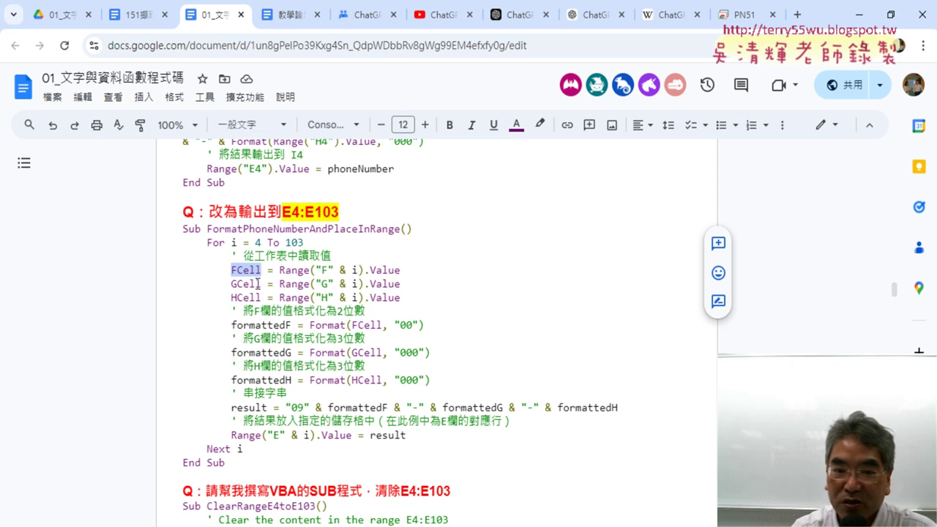
{"action": "left_click", "coordinate": [243, 286]}
{"action": "left_click", "coordinate": [242, 297]}
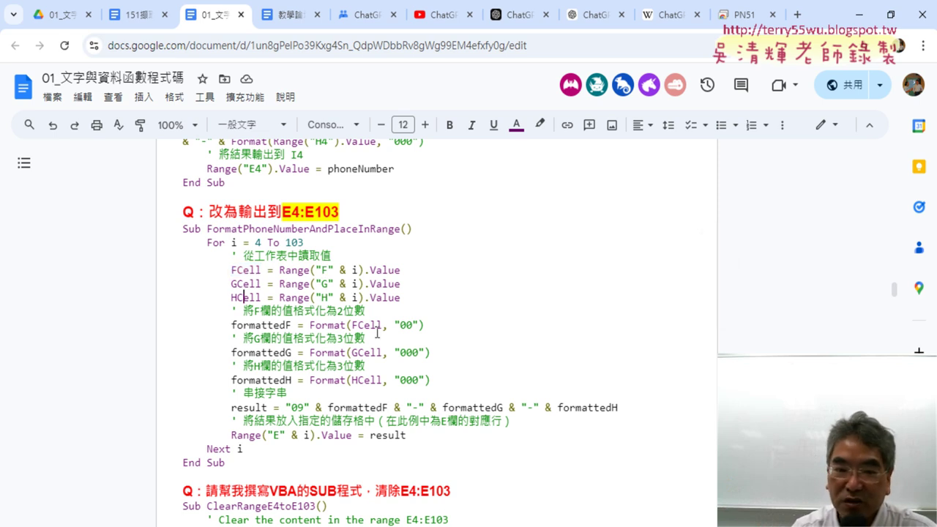
{"action": "left_click_drag", "start_coordinate": [430, 327], "coordinate": [350, 328]}
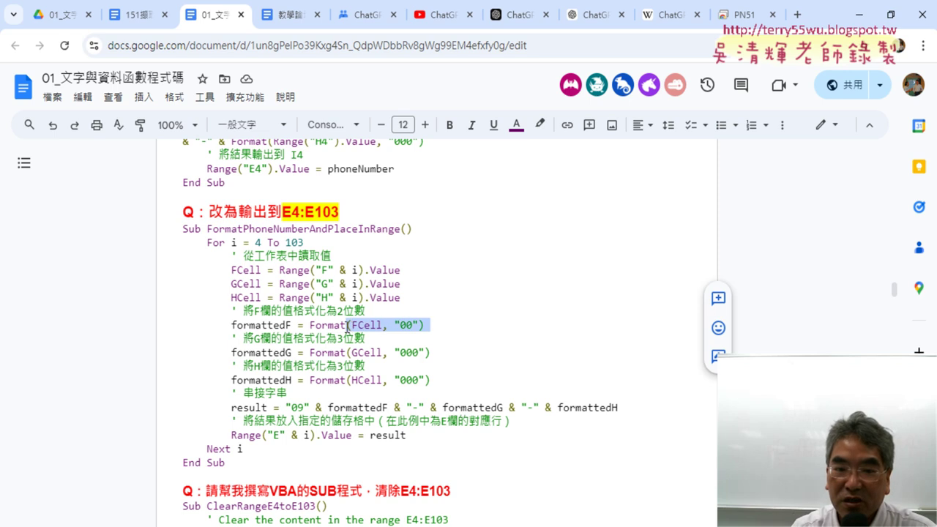
{"action": "left_click", "coordinate": [329, 326]}
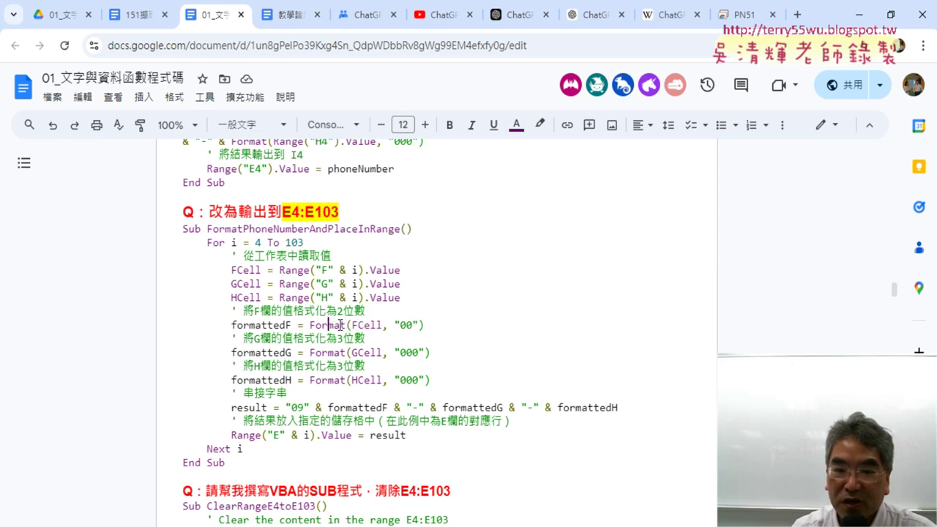
{"action": "left_click_drag", "start_coordinate": [347, 325], "coordinate": [310, 324]}
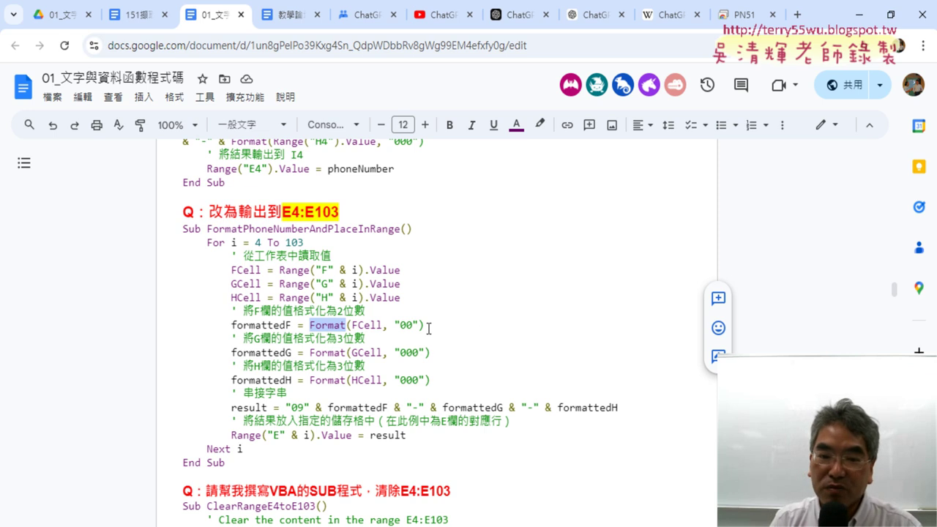
{"action": "left_click_drag", "start_coordinate": [429, 327], "coordinate": [310, 325]}
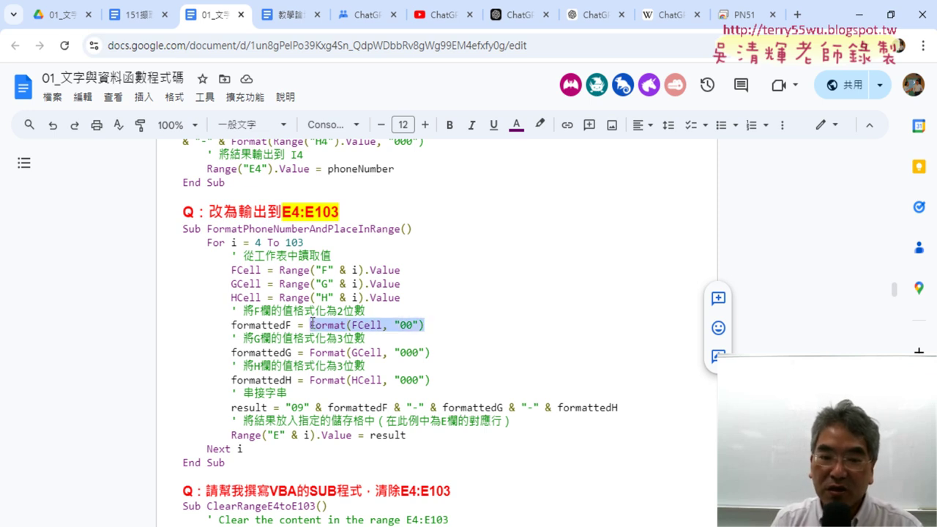
{"action": "left_click_drag", "start_coordinate": [442, 325], "coordinate": [179, 325]}
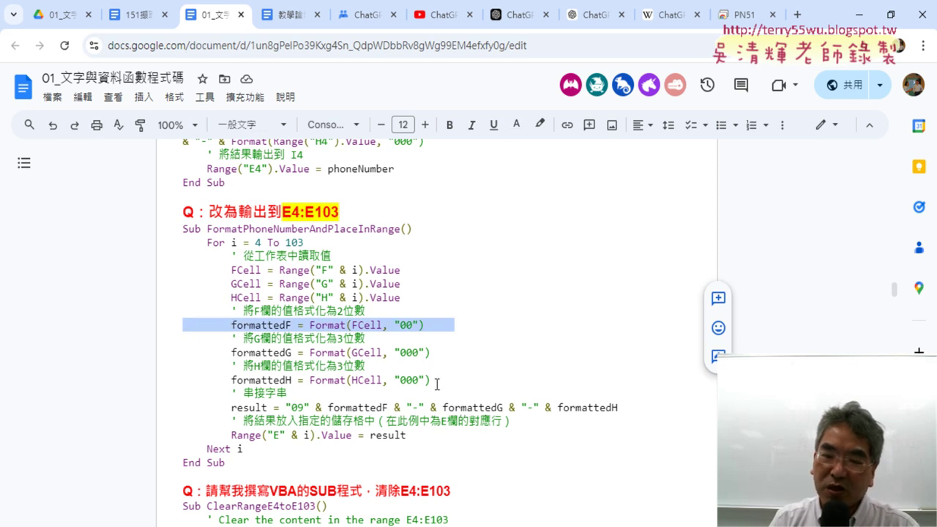
{"action": "mouse_move", "coordinate": [437, 381]}
{"action": "left_mouse_down"}
{"action": "mouse_move", "coordinate": [183, 380]}
{"action": "mouse_move", "coordinate": [172, 352]}
{"action": "left_mouse_up"}
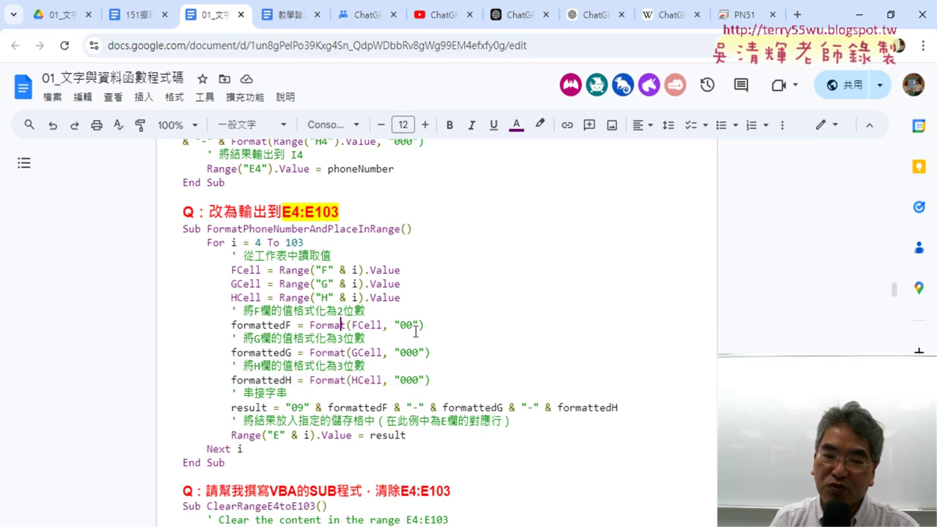
{"action": "left_click_drag", "start_coordinate": [442, 325], "coordinate": [194, 325]}
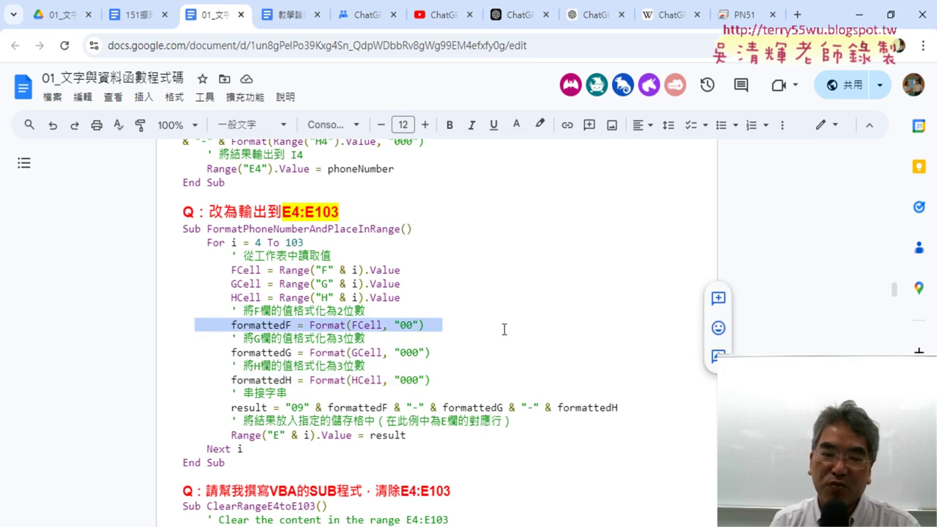
{"action": "left_click", "coordinate": [262, 327]}
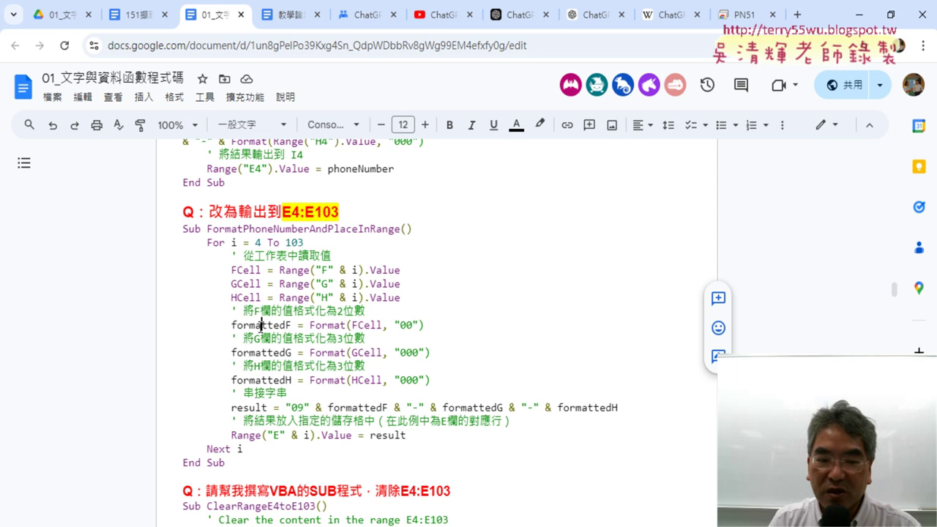
{"action": "left_click_drag", "start_coordinate": [286, 407], "coordinate": [634, 411]}
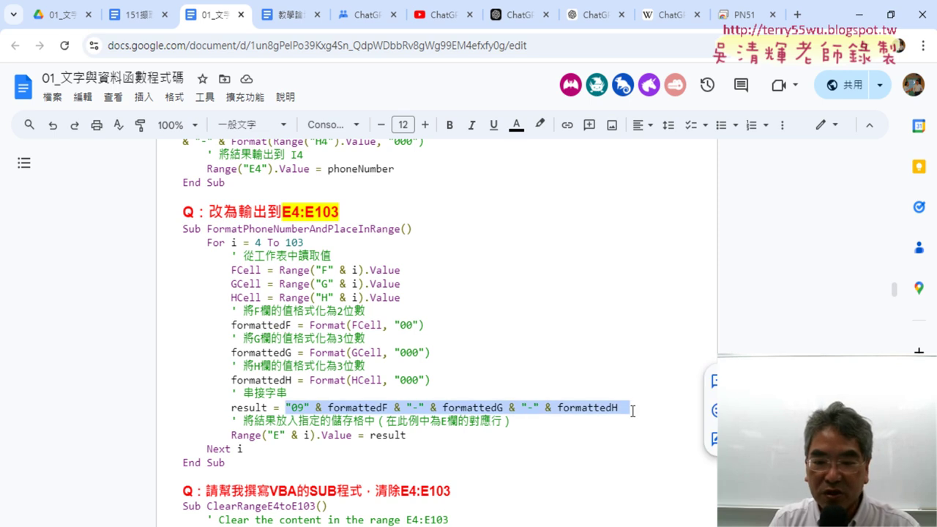
Point out the result variable, the column E Range output line, and the loop range i = 4 To 103
{"action": "left_click_drag", "start_coordinate": [268, 409], "coordinate": [233, 408]}
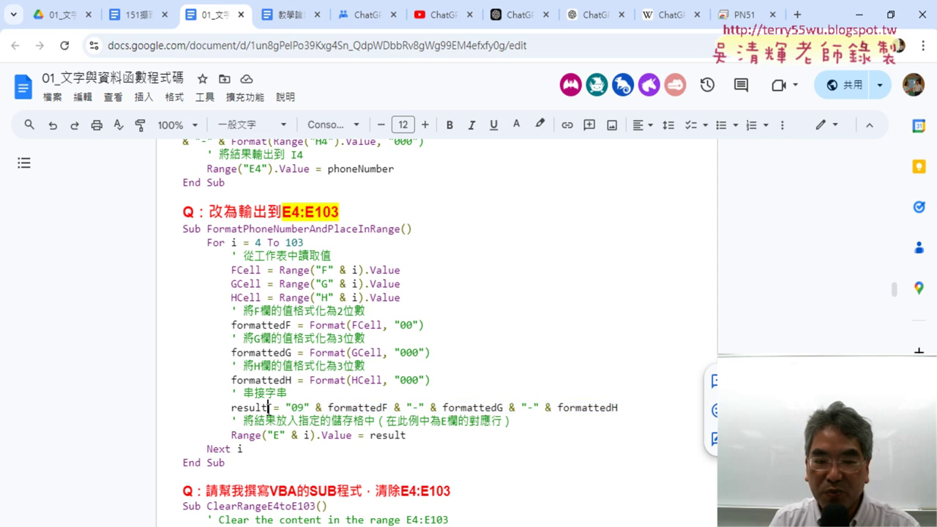
{"action": "left_click_drag", "start_coordinate": [415, 436], "coordinate": [234, 436]}
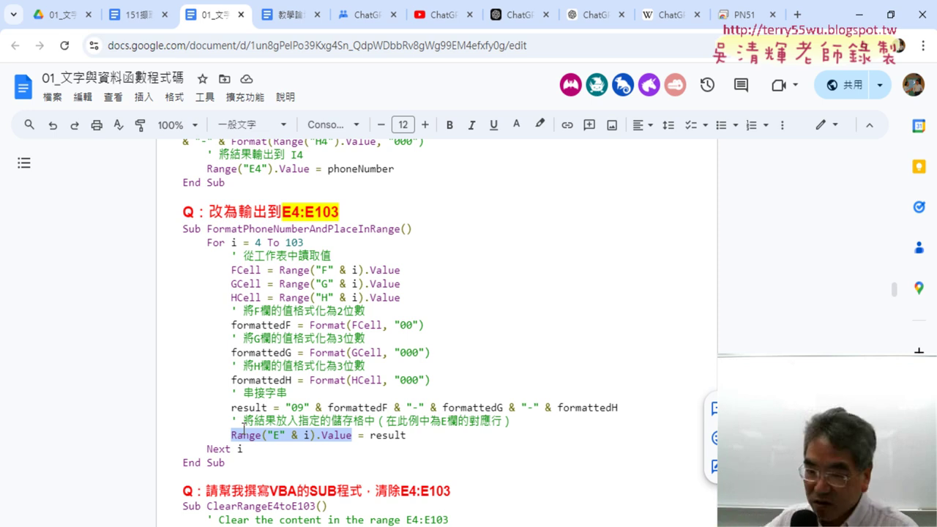
{"action": "left_click", "coordinate": [358, 439]}
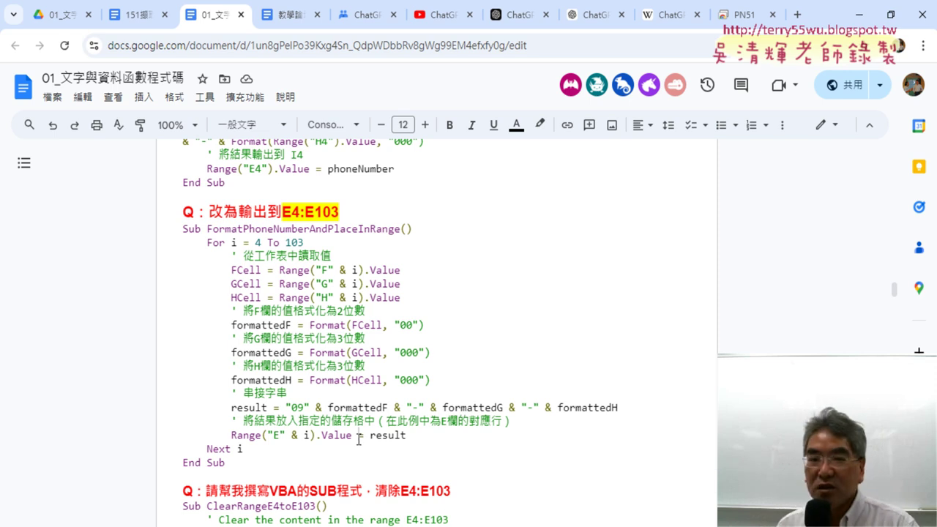
{"action": "left_click_drag", "start_coordinate": [231, 242], "coordinate": [303, 243]}
{"action": "left_click", "coordinate": [257, 242]}
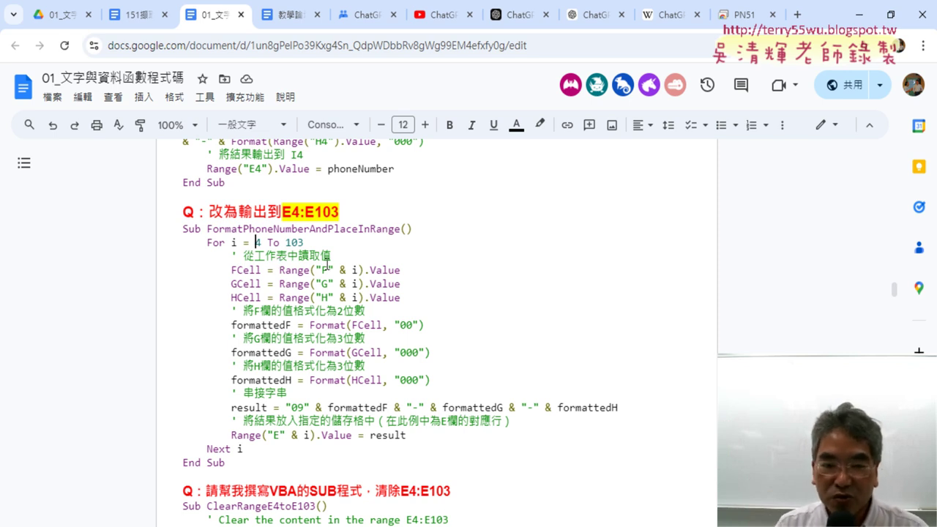
Scroll further down the notes, then minimize the browser to reveal the Excel workbook
{"action": "scroll", "coordinate": [607, 292], "scroll_direction": "down", "scroll_amount": 1}
{"action": "scroll", "coordinate": [537, 342], "scroll_direction": "down", "scroll_amount": 1}
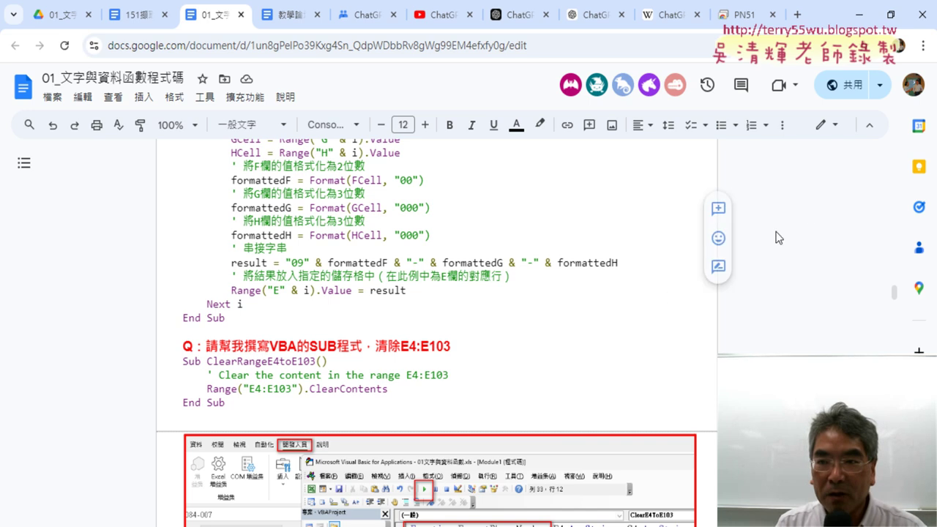
{"action": "left_click", "coordinate": [861, 11]}
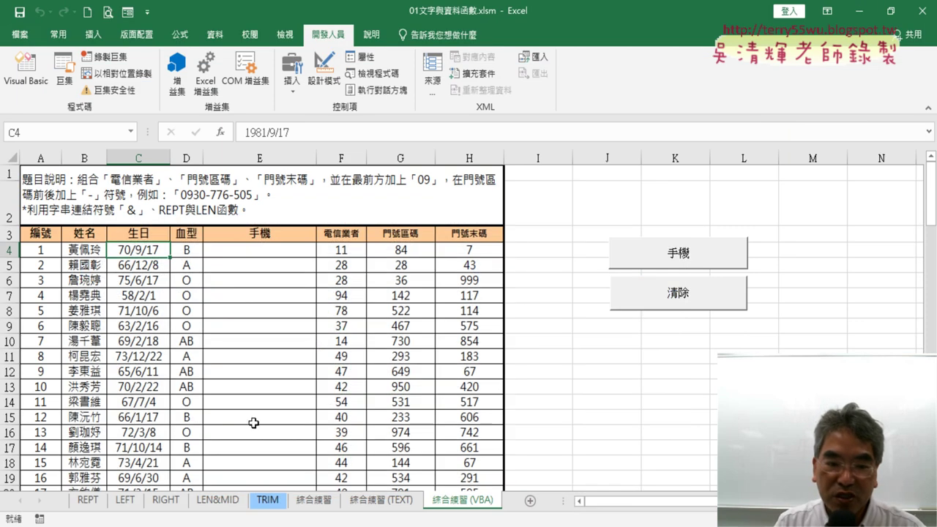
Review the REPT sheet's 等級 cells C3:C7 and the LEFT sheet, then bring up the 01文字與資料函數 folder
{"action": "left_click", "coordinate": [87, 501]}
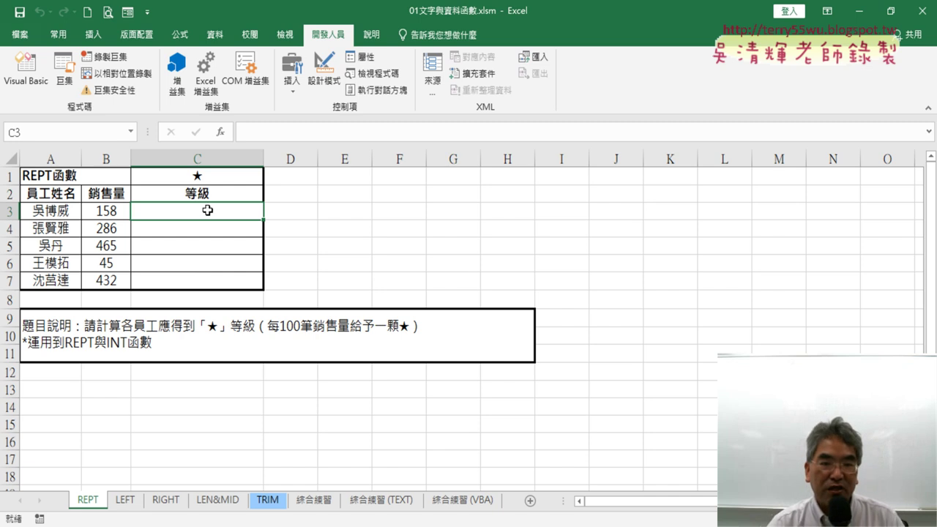
{"action": "left_click_drag", "start_coordinate": [207, 211], "coordinate": [213, 277]}
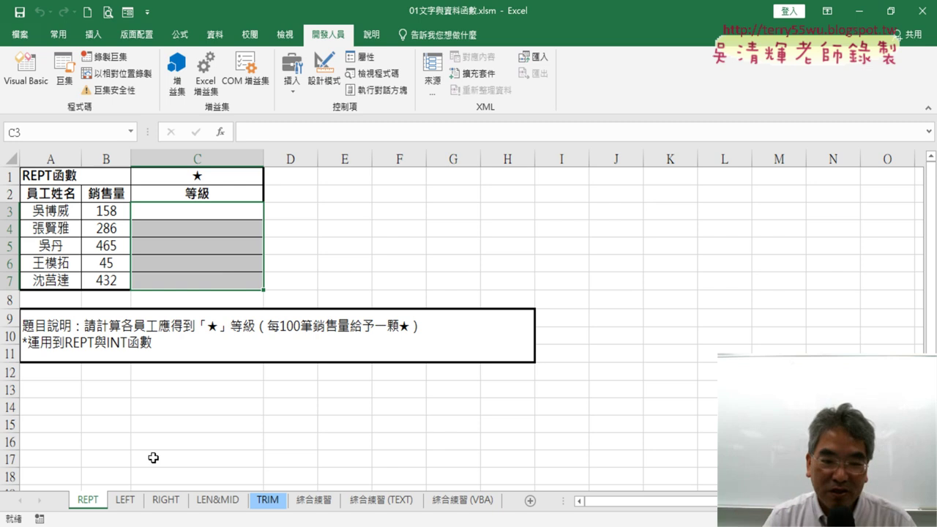
{"action": "left_click", "coordinate": [126, 500]}
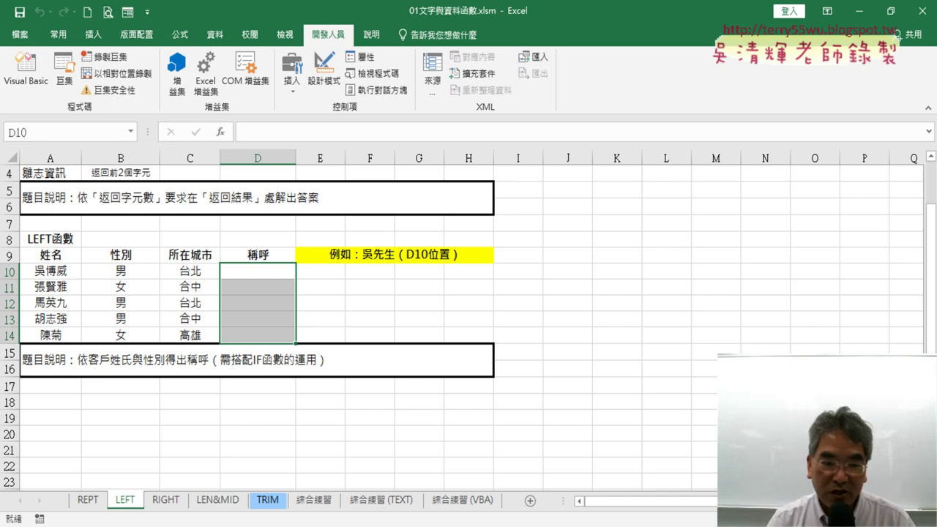
{"action": "mouse_move", "coordinate": [271, 526]}
{"action": "left_click", "coordinate": [493, 492]}
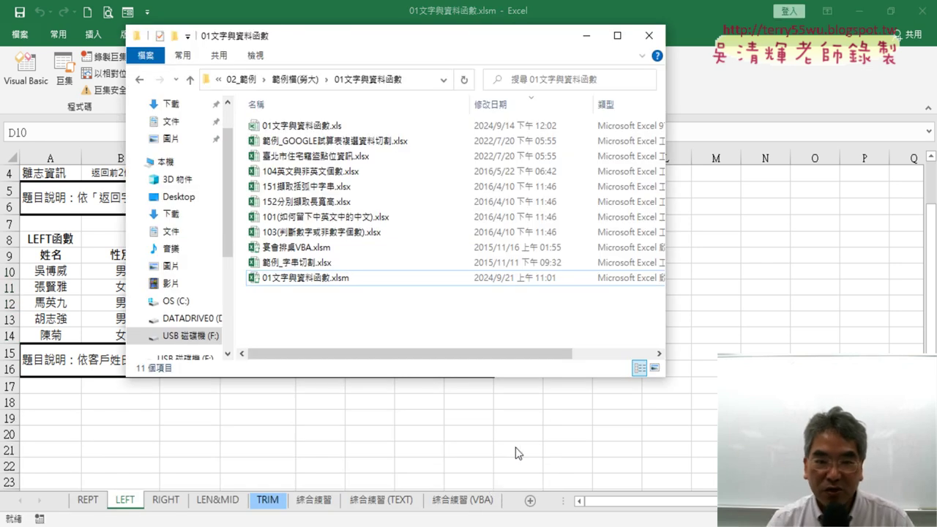
Open 151擷取括弧中字串.xlsx, zoom in, and select its 提取備註 results B2:B10
{"action": "left_click", "coordinate": [317, 189]}
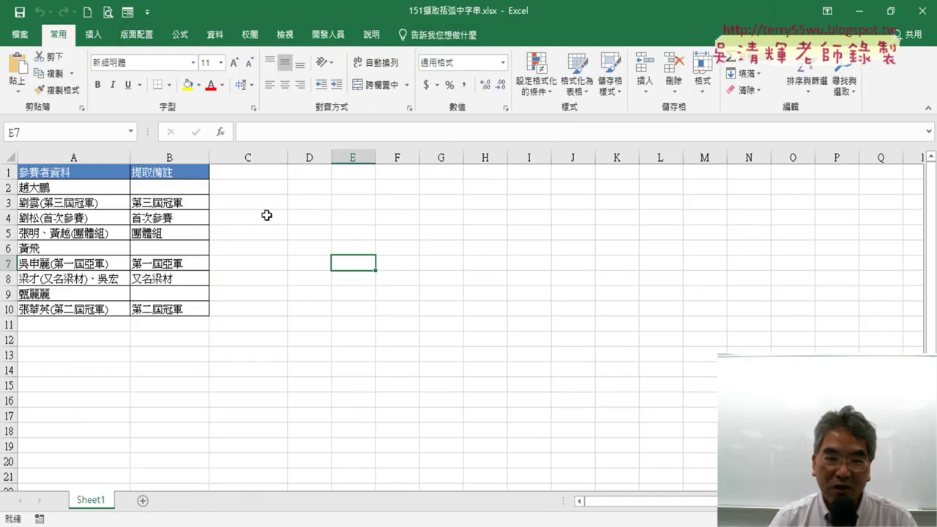
{"action": "scroll", "coordinate": [466, 389], "scroll_direction": "up", "scroll_amount": 1}
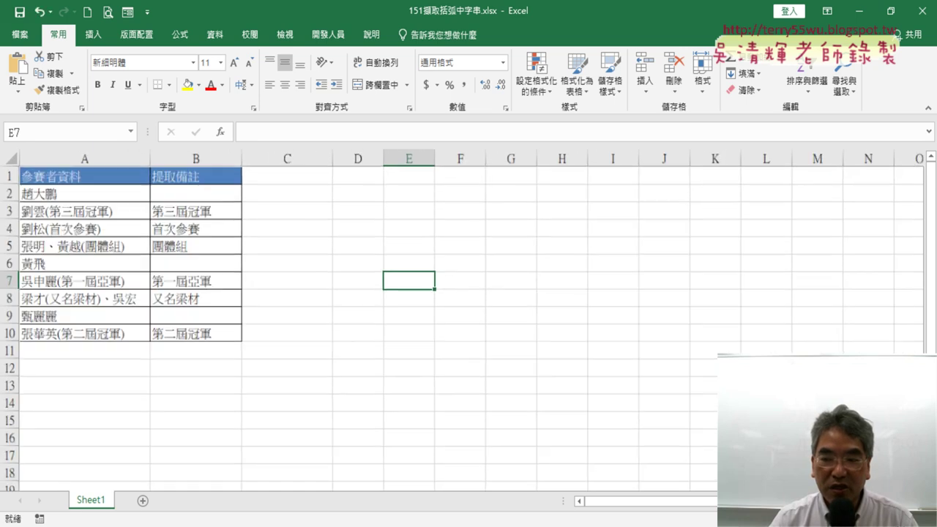
{"action": "scroll", "coordinate": [467, 389], "scroll_direction": "up", "scroll_amount": 1}
{"action": "scroll", "coordinate": [466, 390], "scroll_direction": "up", "scroll_amount": 2}
{"action": "scroll", "coordinate": [466, 389], "scroll_direction": "up", "scroll_amount": 1}
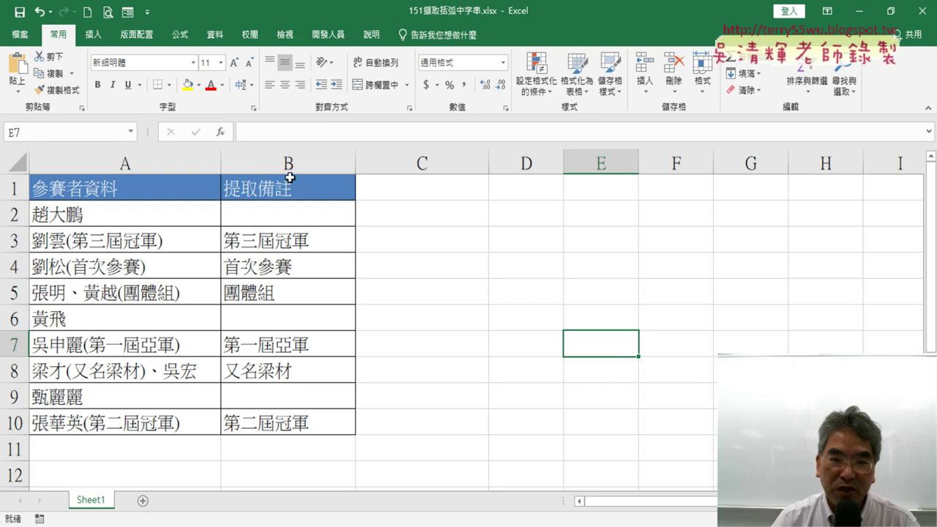
{"action": "left_click_drag", "start_coordinate": [287, 207], "coordinate": [291, 423]}
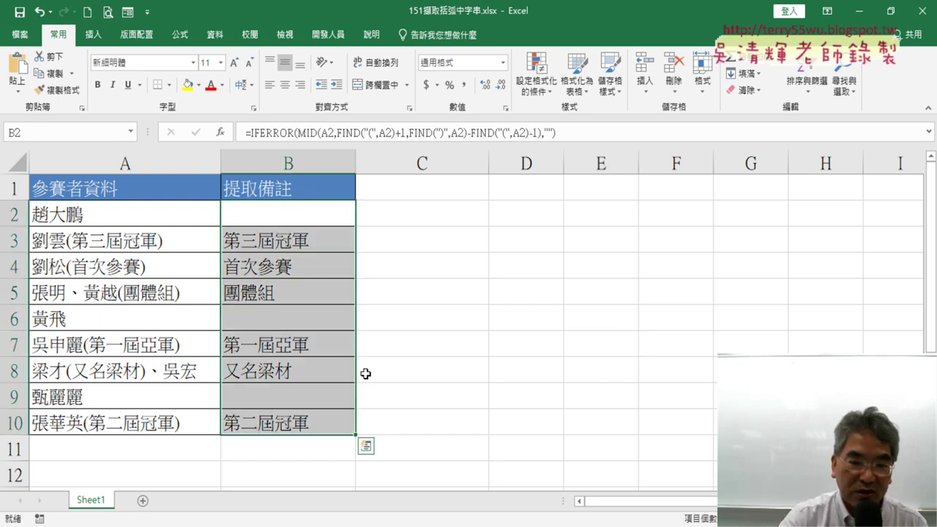
{"action": "key", "text": "Delete"}
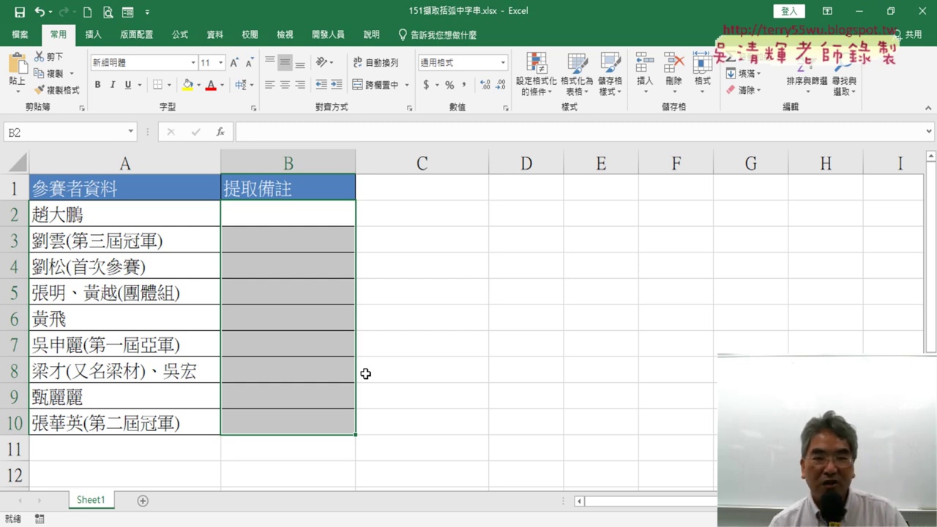
{"action": "type", "text": "=IFERROR(MID(A2,FIND(\"(\",A2)+1,FIND(\")\",A2)-FIND(\"(\",A2)-1),\"\")"}
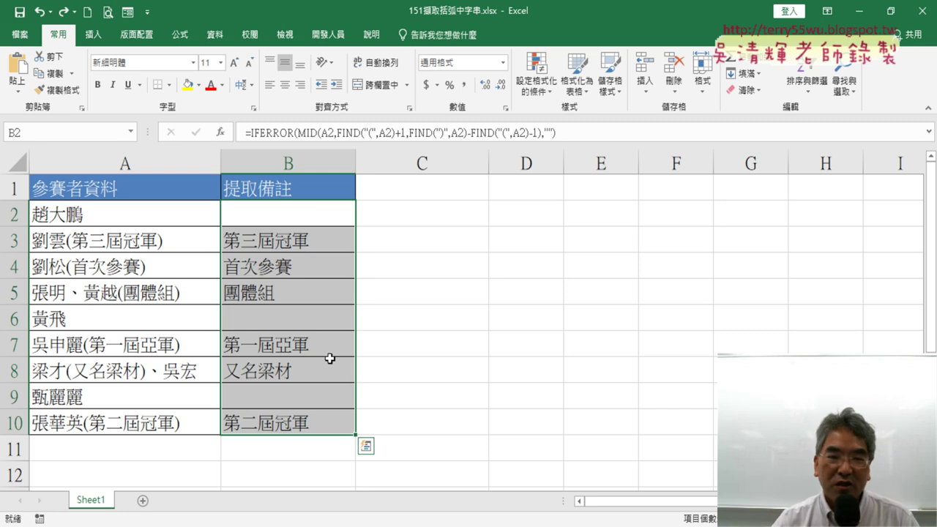
{"action": "left_click", "coordinate": [123, 162]}
{"action": "left_click", "coordinate": [86, 240]}
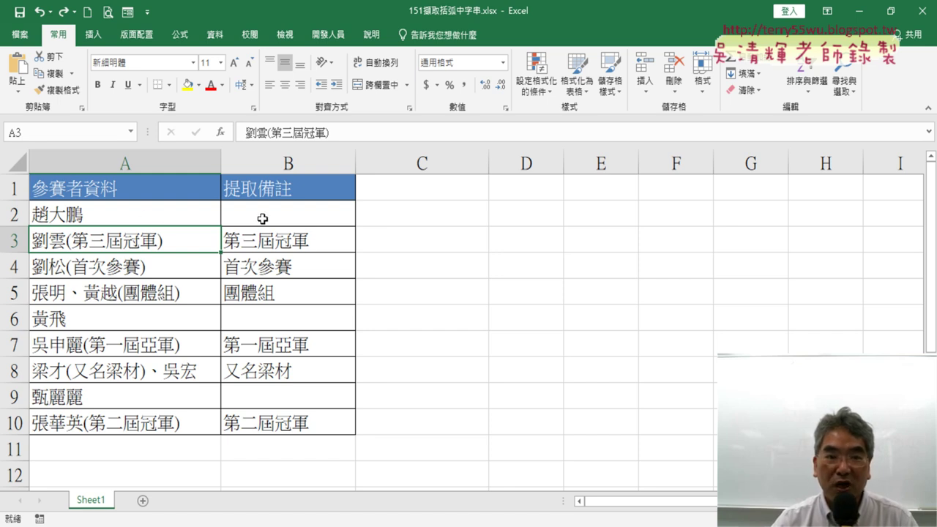
{"action": "left_click", "coordinate": [288, 218]}
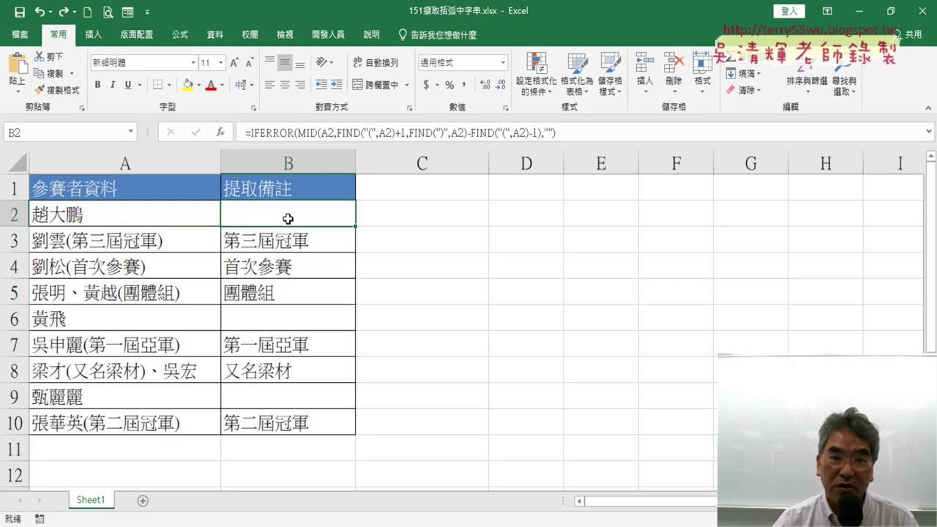
{"action": "left_click_drag", "start_coordinate": [289, 218], "coordinate": [300, 420]}
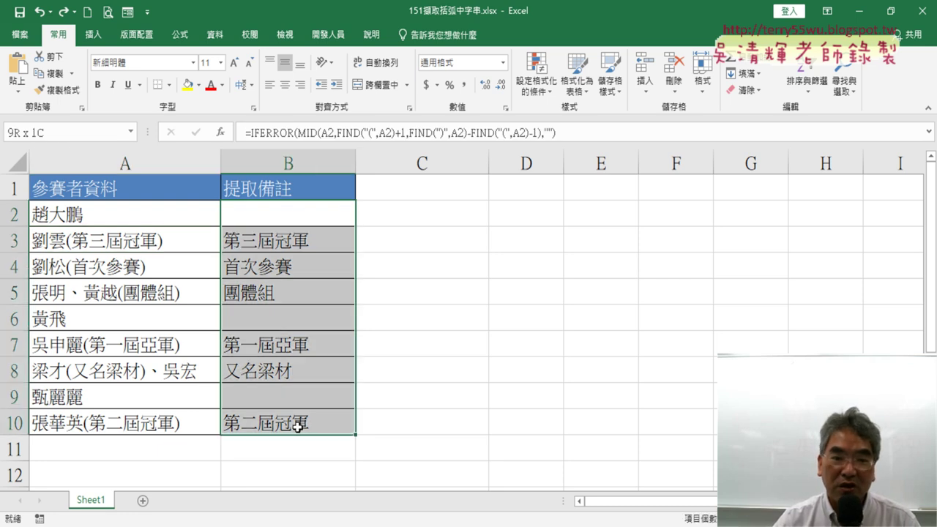
{"action": "key", "text": "Delete"}
{"action": "key", "text": "Delete"}
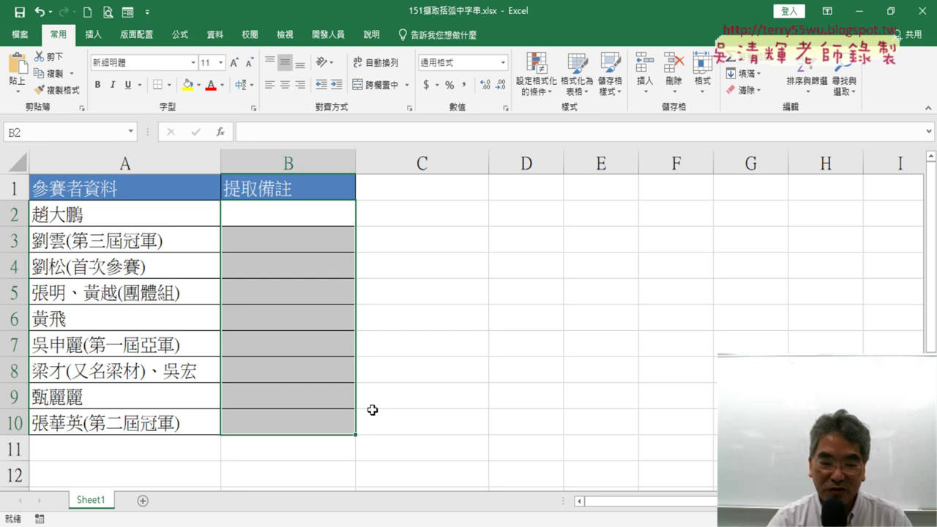
{"action": "type", "text": "=IFERROR(MID(A2,FIND(\"(\",A2)+1,FIND(\")\",A2)-FIND(\"(\",A2)-1),\"\")"}
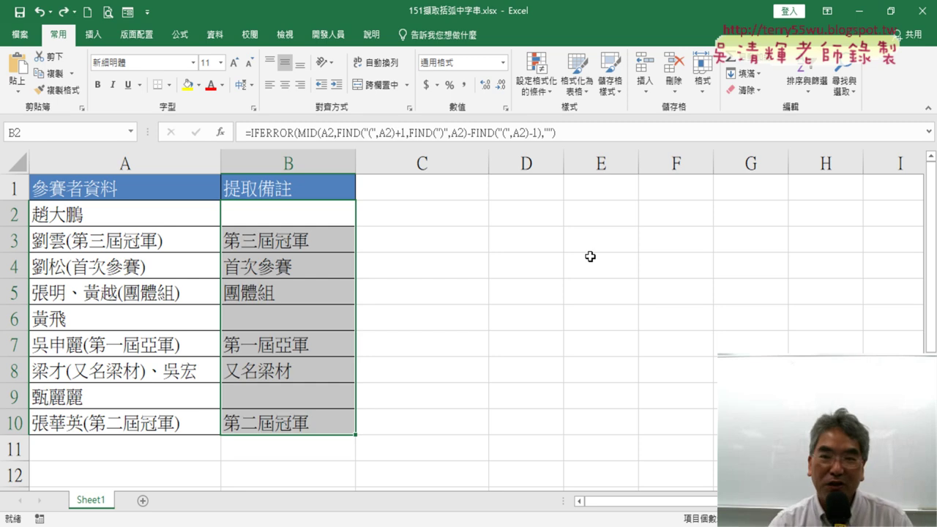
{"action": "left_click", "coordinate": [285, 216]}
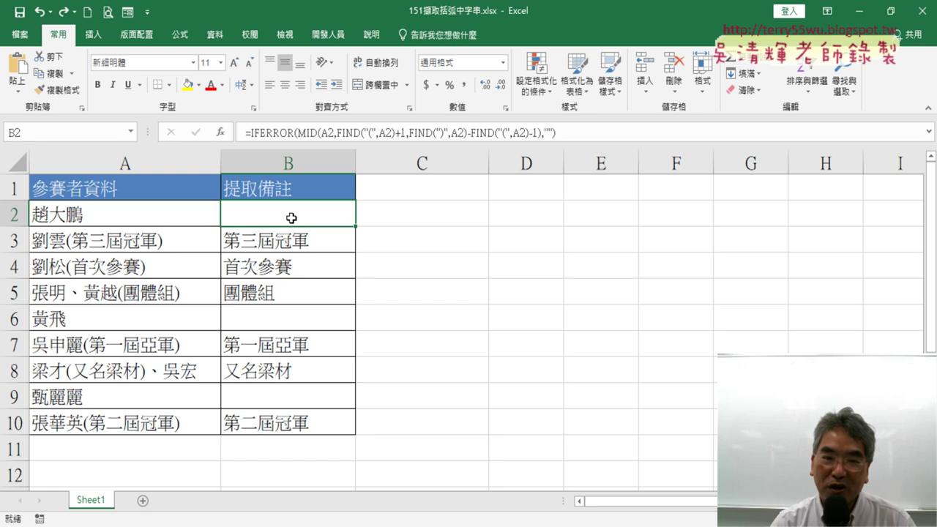
Delete the B2:B10 提取備註 results and highlight the parenthesized notes in A3, A4 and A5
{"action": "left_click_drag", "start_coordinate": [291, 218], "coordinate": [300, 420]}
{"action": "key", "text": "Delete"}
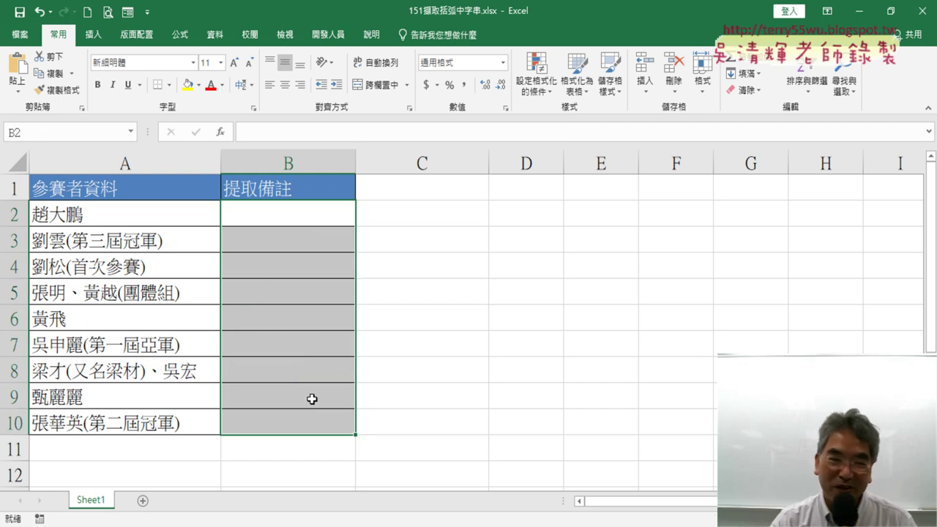
{"action": "double_click", "coordinate": [76, 243]}
{"action": "left_click_drag", "start_coordinate": [71, 240], "coordinate": [158, 240]}
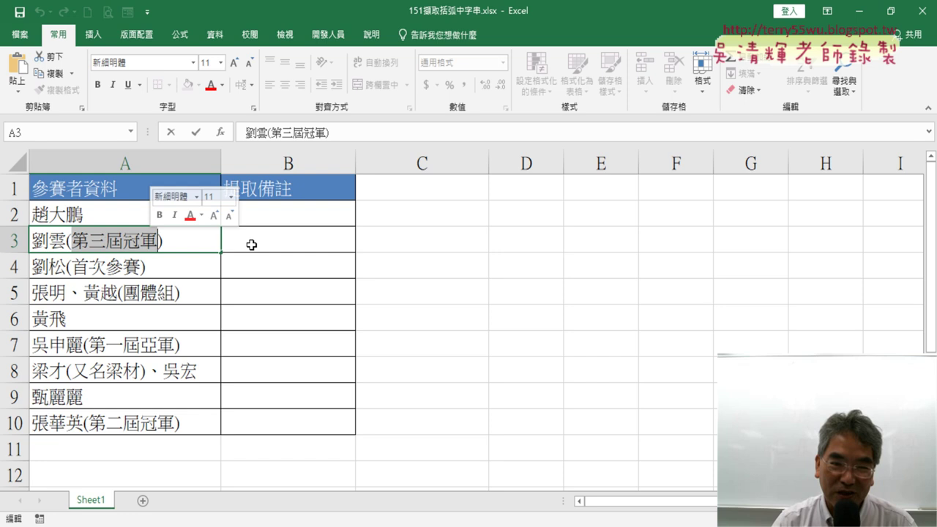
{"action": "double_click", "coordinate": [71, 266]}
{"action": "mouse_move", "coordinate": [71, 266]}
{"action": "left_mouse_down"}
{"action": "mouse_move", "coordinate": [141, 267]}
{"action": "mouse_move", "coordinate": [175, 292]}
{"action": "left_mouse_up"}
{"action": "double_click", "coordinate": [123, 293]}
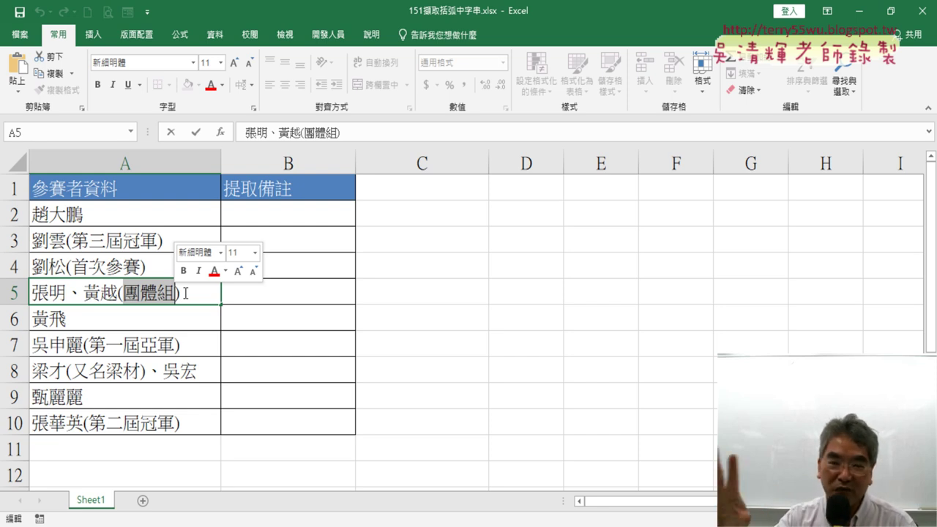
{"action": "left_click", "coordinate": [77, 240]}
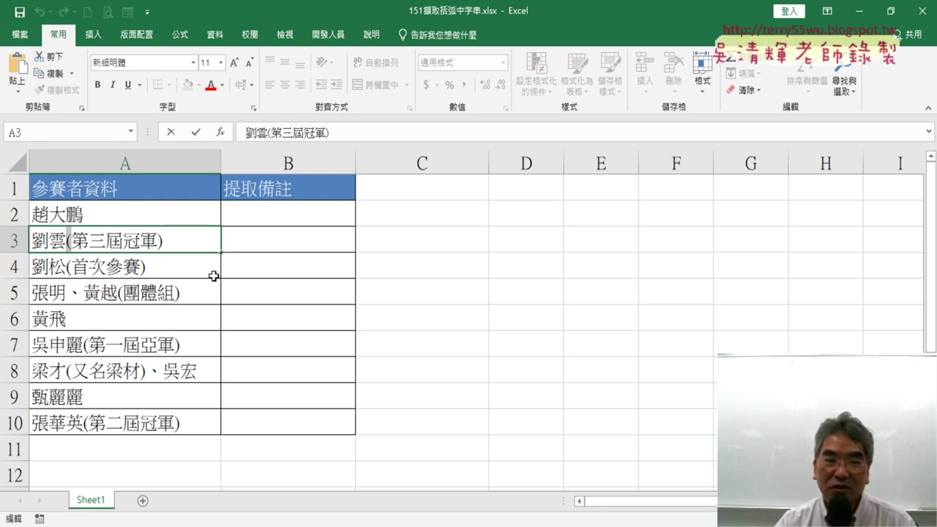
{"action": "left_click_drag", "start_coordinate": [71, 240], "coordinate": [151, 240]}
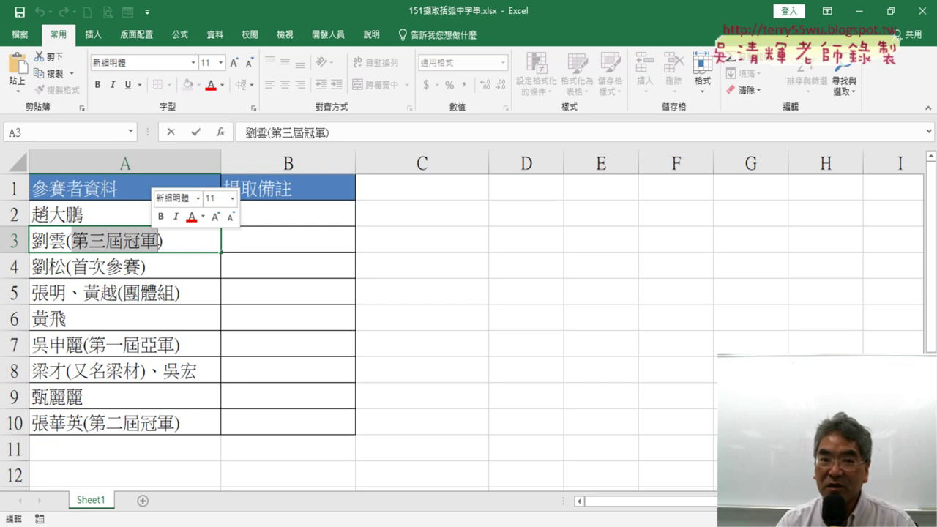
{"action": "left_click", "coordinate": [160, 240]}
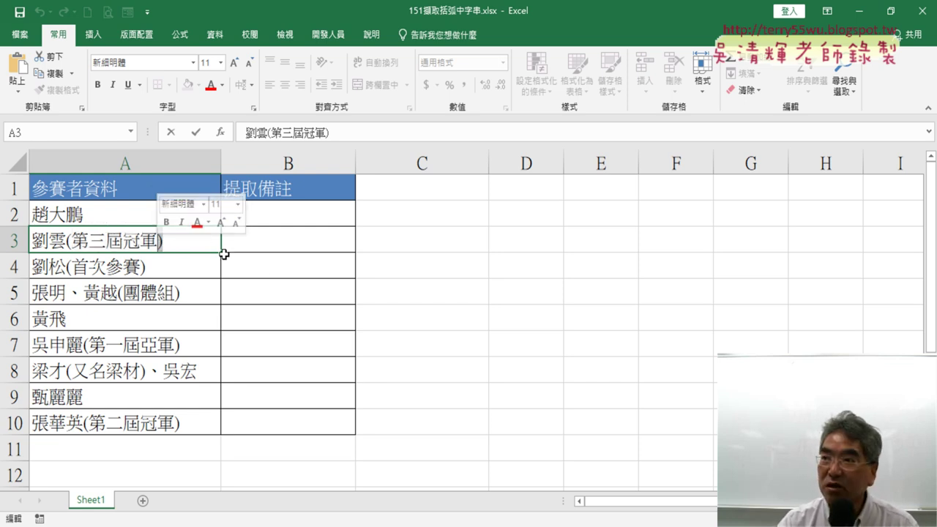
{"action": "left_click_drag", "start_coordinate": [164, 241], "coordinate": [66, 242]}
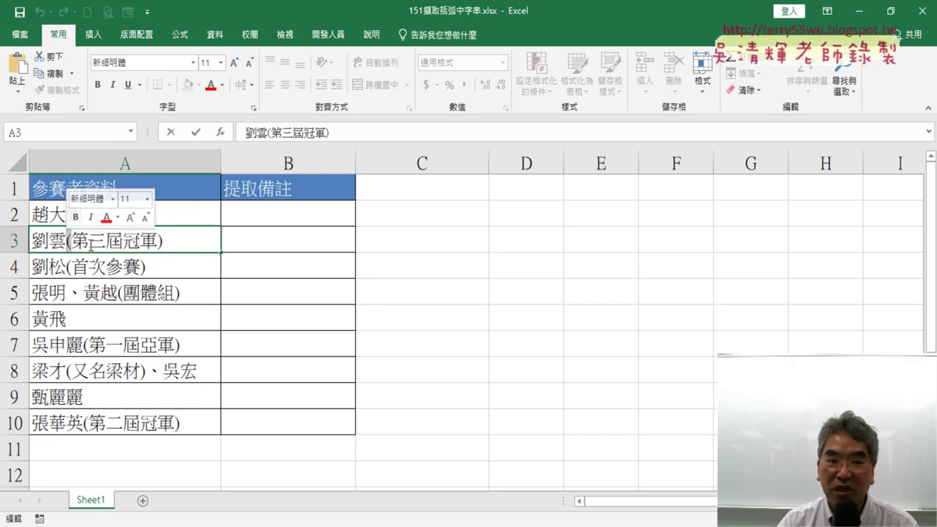
{"action": "left_click", "coordinate": [76, 242]}
{"action": "left_click_drag", "start_coordinate": [76, 241], "coordinate": [155, 241]}
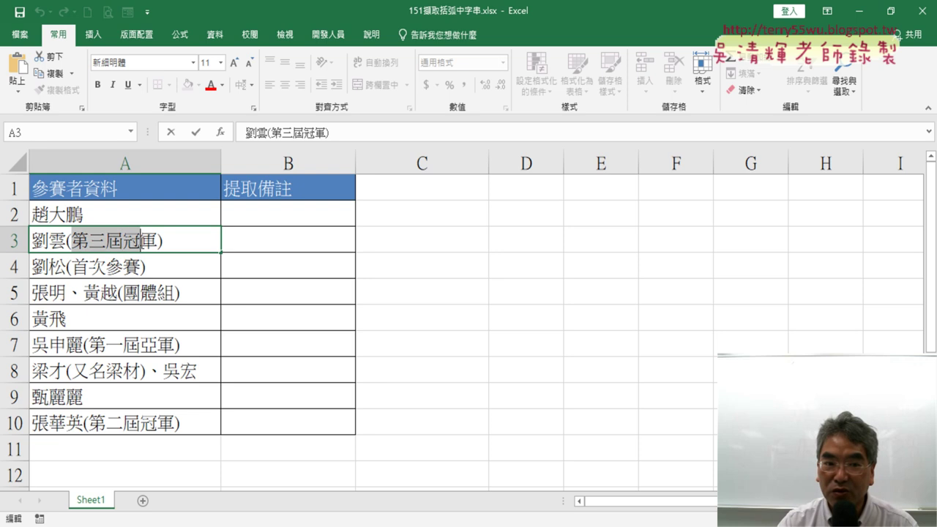